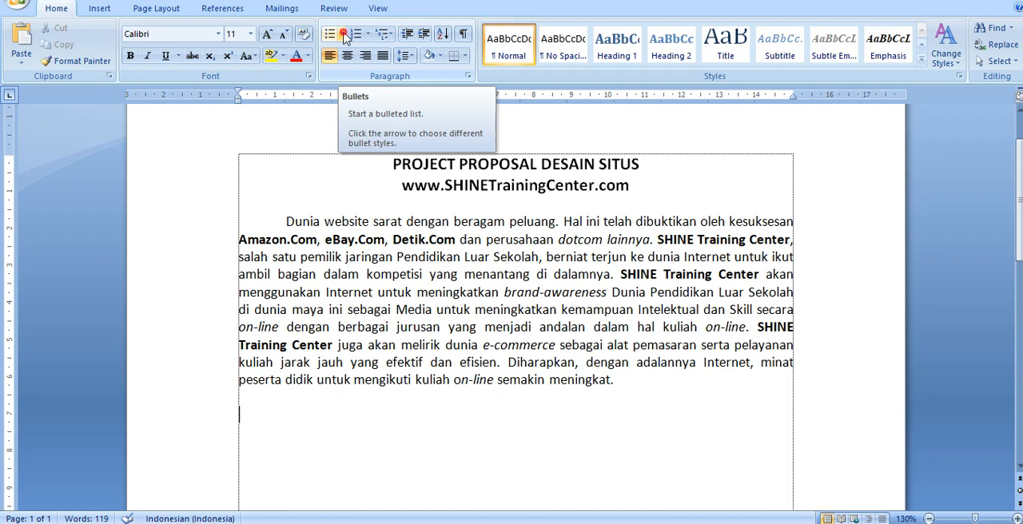
- Examine the available bullet, numbering and multilevel list styles for the empty line below the opening paragraph
{"action": "left_click", "coordinate": [345, 36]}
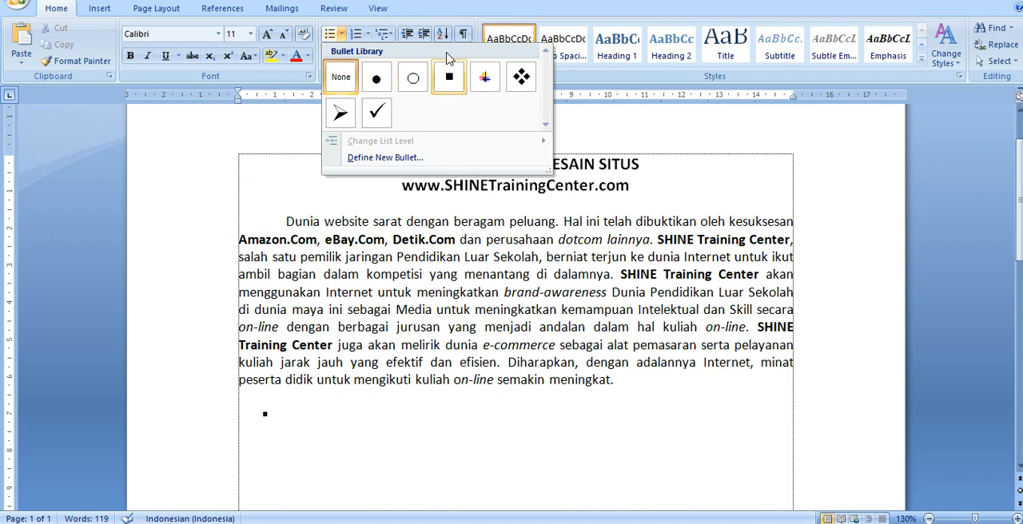
{"action": "left_click", "coordinate": [440, 11]}
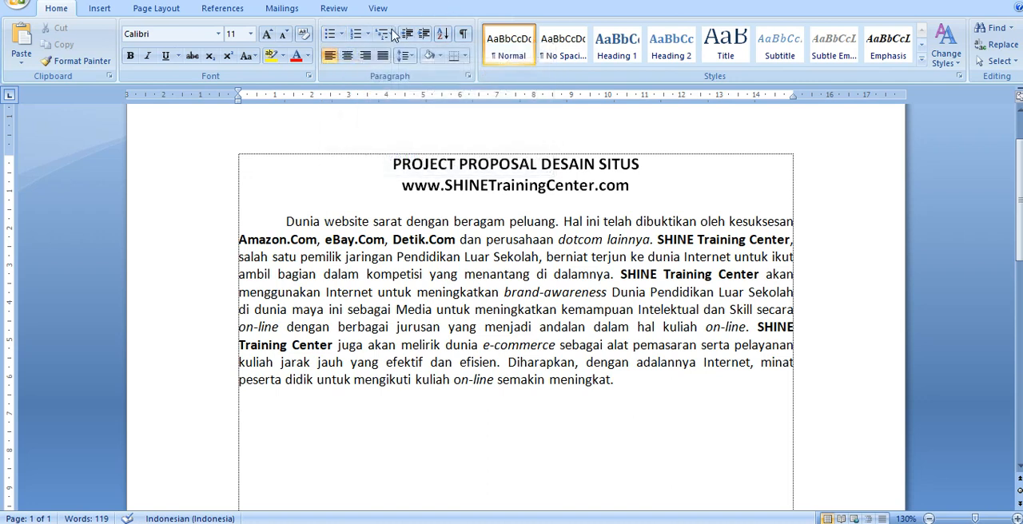
{"action": "left_click", "coordinate": [368, 37]}
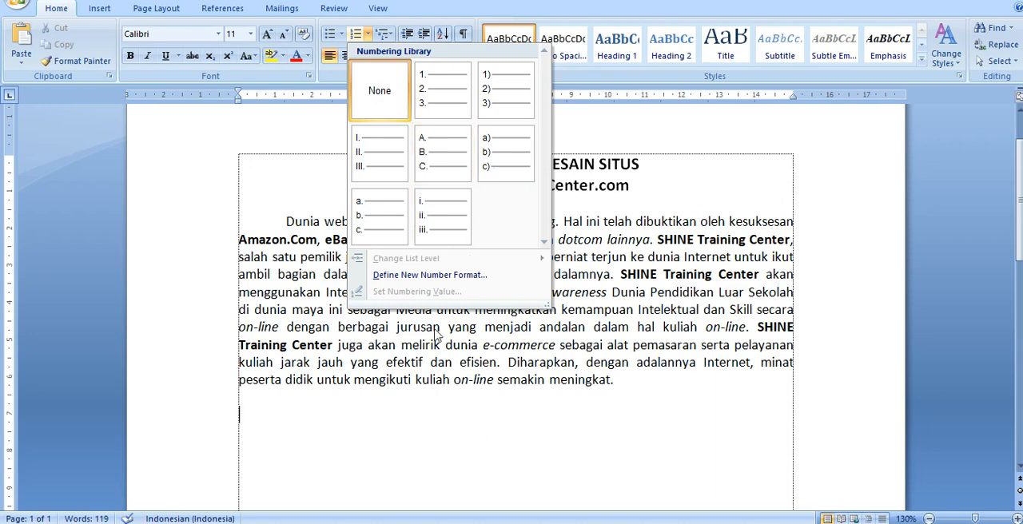
{"action": "left_click", "coordinate": [361, 434]}
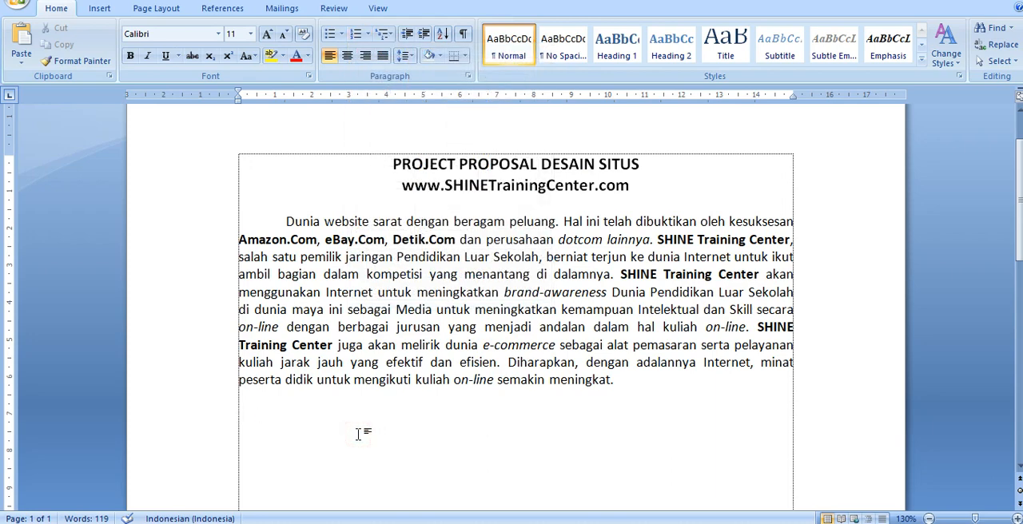
{"action": "left_click", "coordinate": [344, 36]}
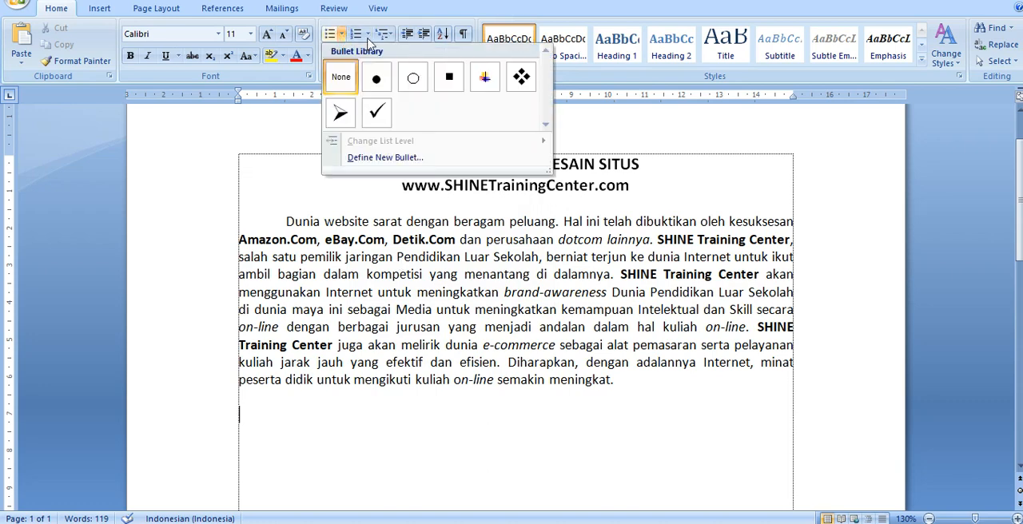
{"action": "left_click", "coordinate": [368, 37]}
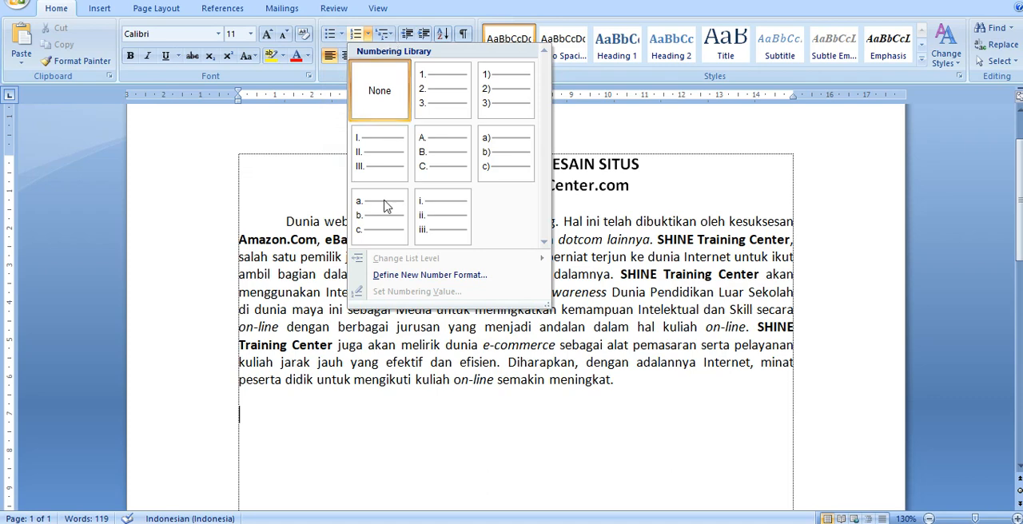
{"action": "left_click", "coordinate": [279, 438]}
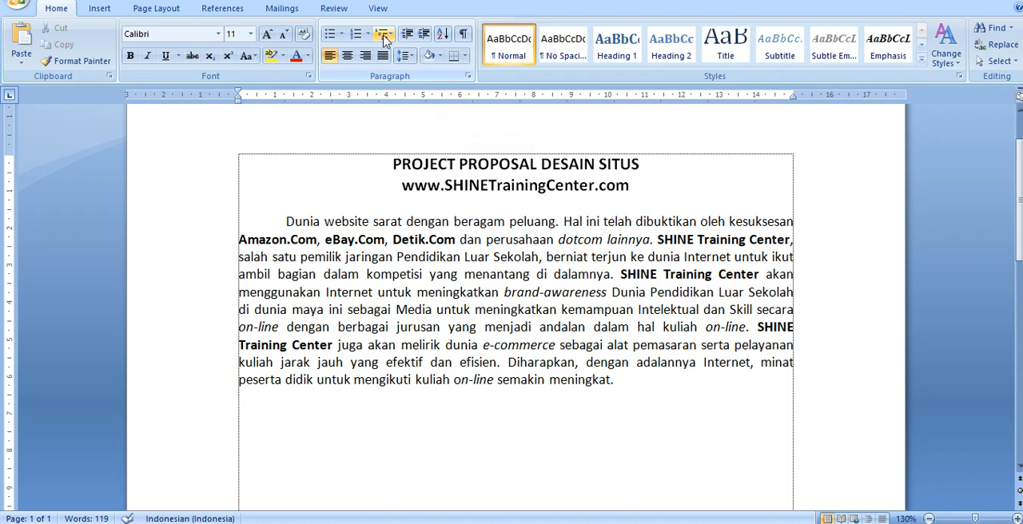
{"action": "left_click", "coordinate": [385, 37]}
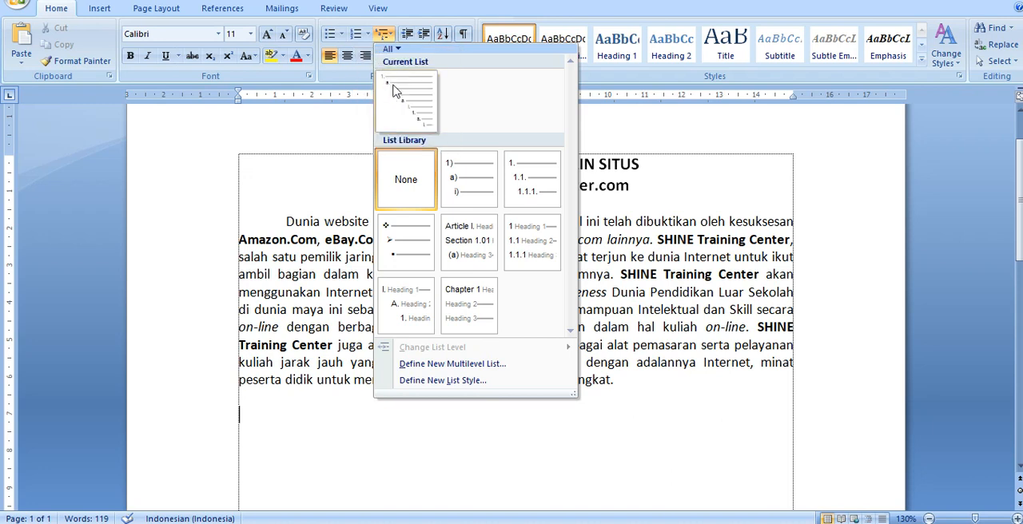
{"action": "mouse_move", "coordinate": [386, 80]}
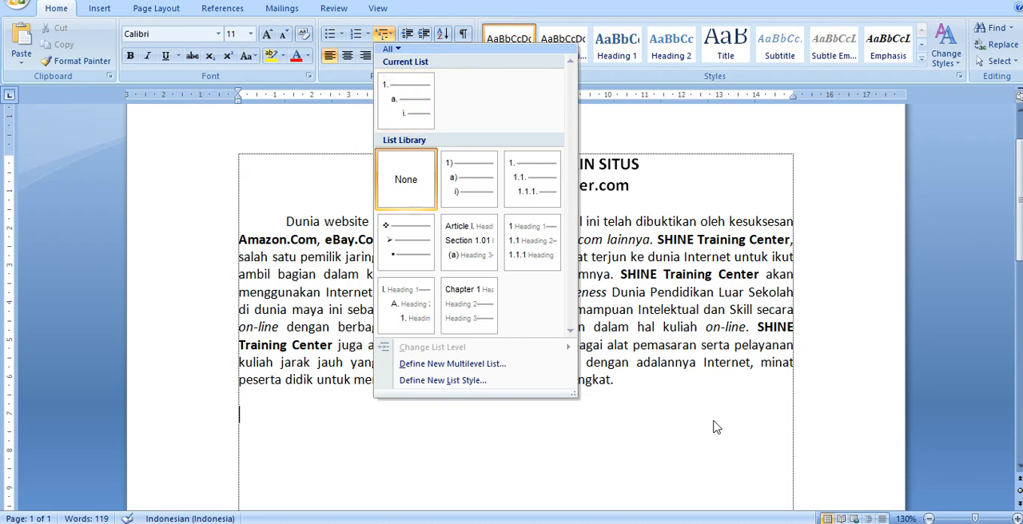
{"action": "left_click", "coordinate": [615, 410]}
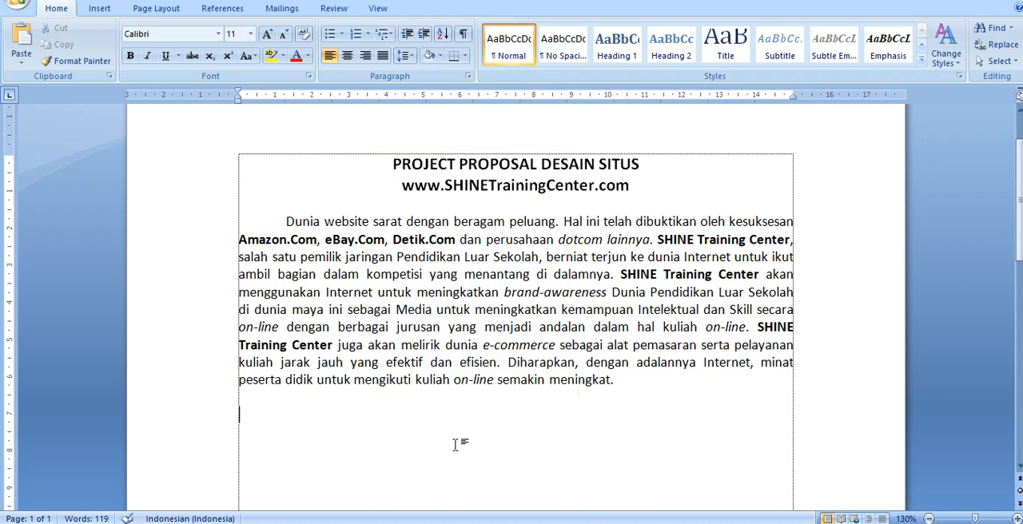
- Start a Roman-numeral list below the opening paragraph with "I. LAYANAN YANG DITAWARKAN" as its first heading
{"action": "type", "text": "I. "}
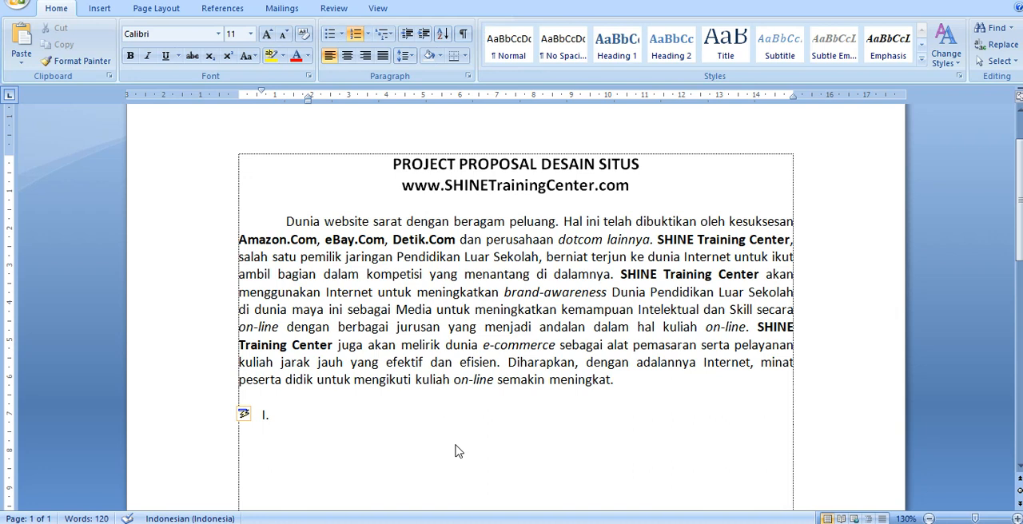
{"action": "type", "text": "LAYANAN YANG DITAWAR"}
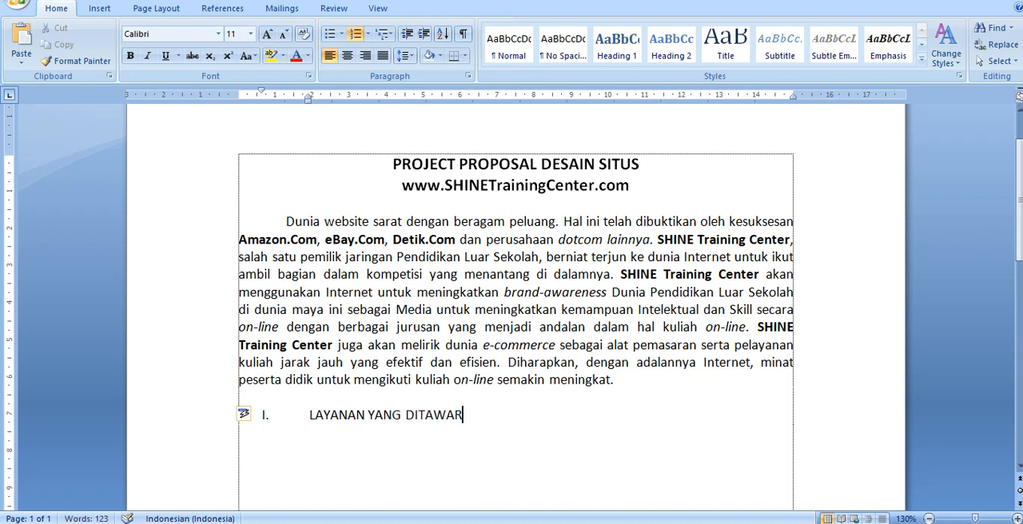
{"action": "type", "text": "KAN"}
- Reduce the hanging indent of the LAYANAN YANG DITAWARKAN heading to about 1.25 cm
{"action": "left_click", "coordinate": [301, 416]}
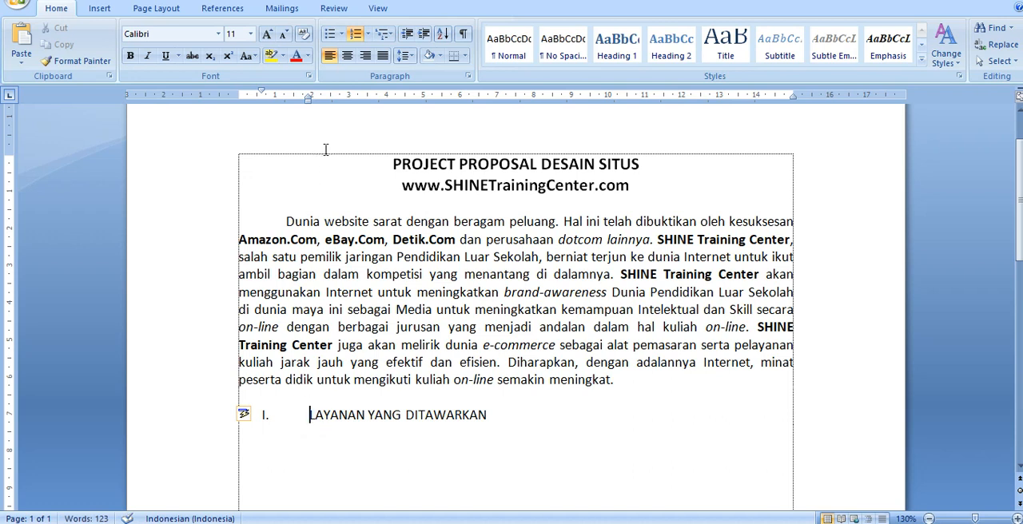
{"action": "left_click", "coordinate": [309, 97]}
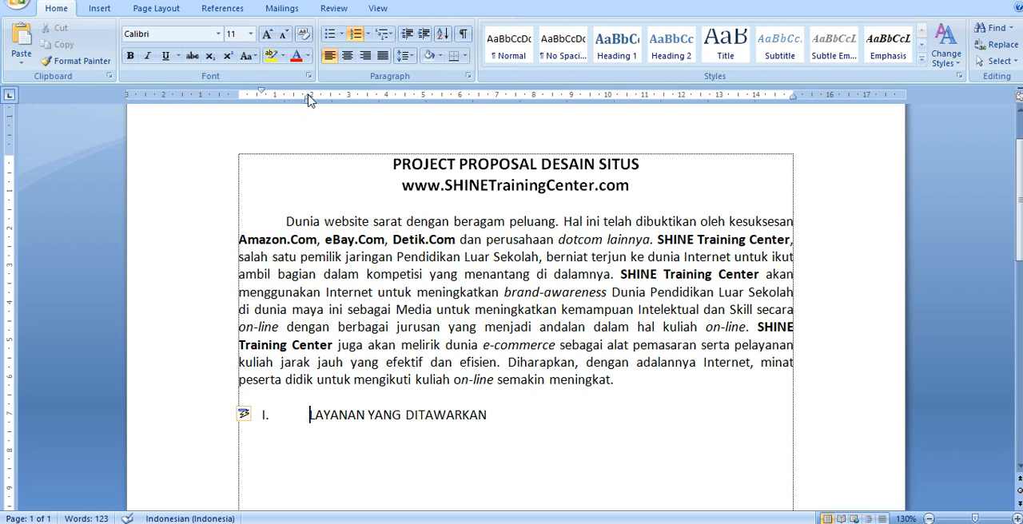
{"action": "left_click_drag", "start_coordinate": [308, 96], "coordinate": [286, 100]}
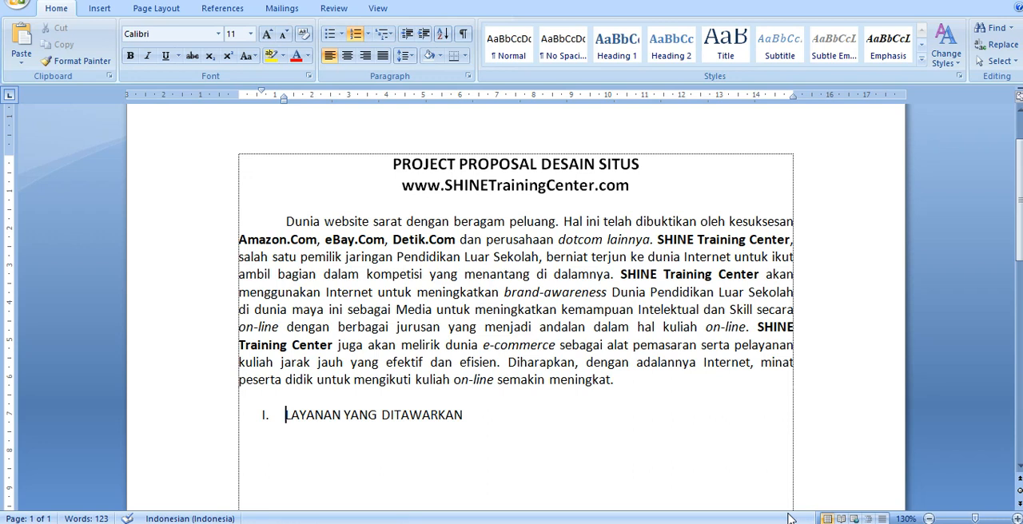
- Renumber the LAYANAN YANG DITAWARKAN heading as I., move its numeral to the page margin, and set its hanging indent to about 0.75 cm
{"action": "key", "text": "BackSpace"}
{"action": "type", "text": "I"}
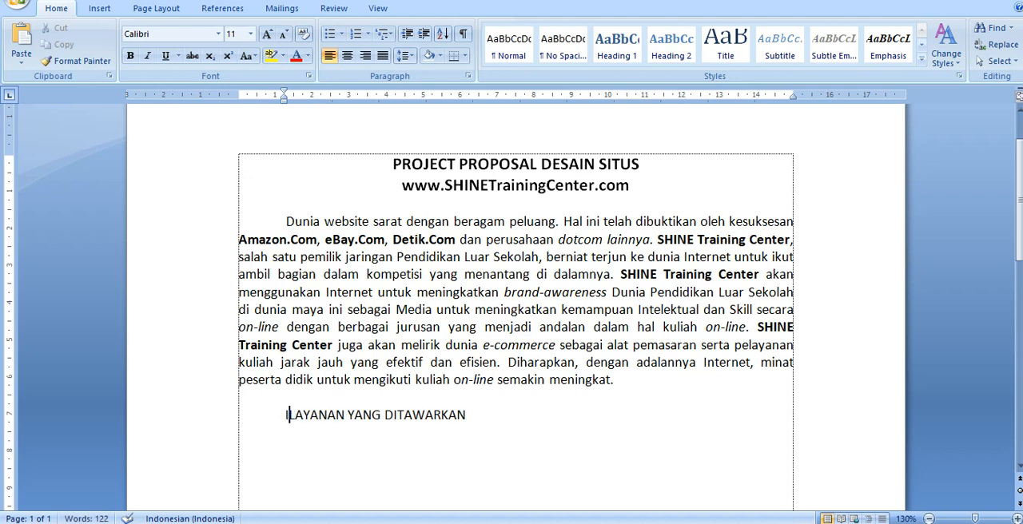
{"action": "type", "text": "."}
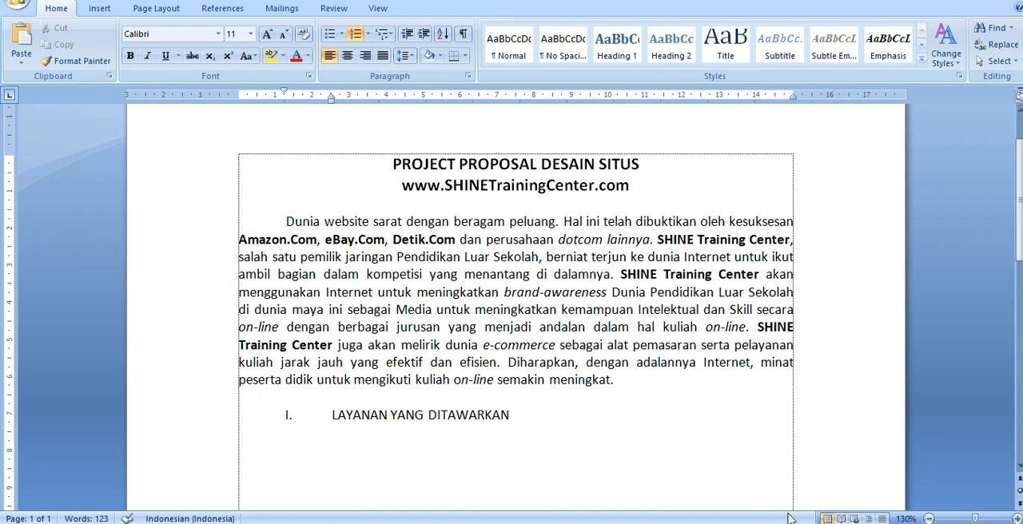
{"action": "key", "text": "shift+Tab"}
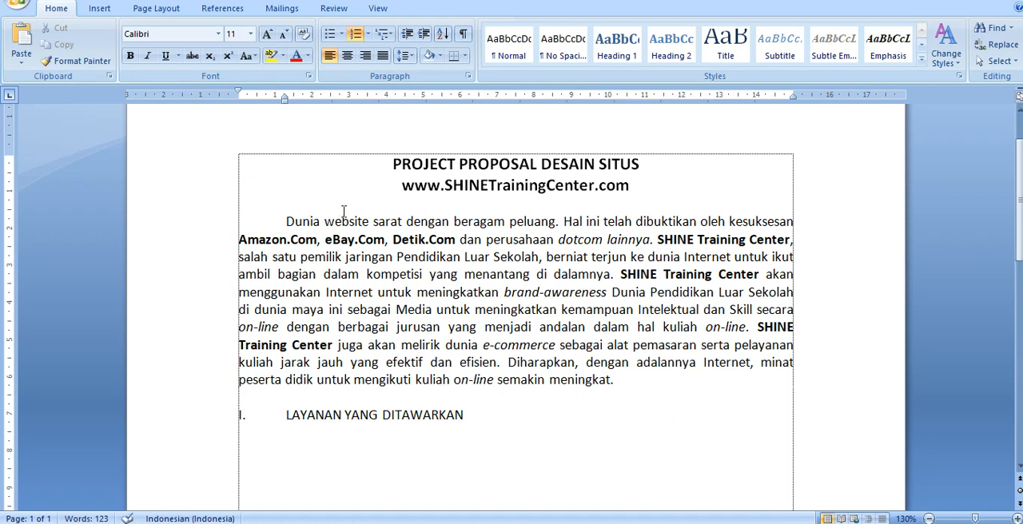
{"action": "left_click_drag", "start_coordinate": [282, 95], "coordinate": [267, 99]}
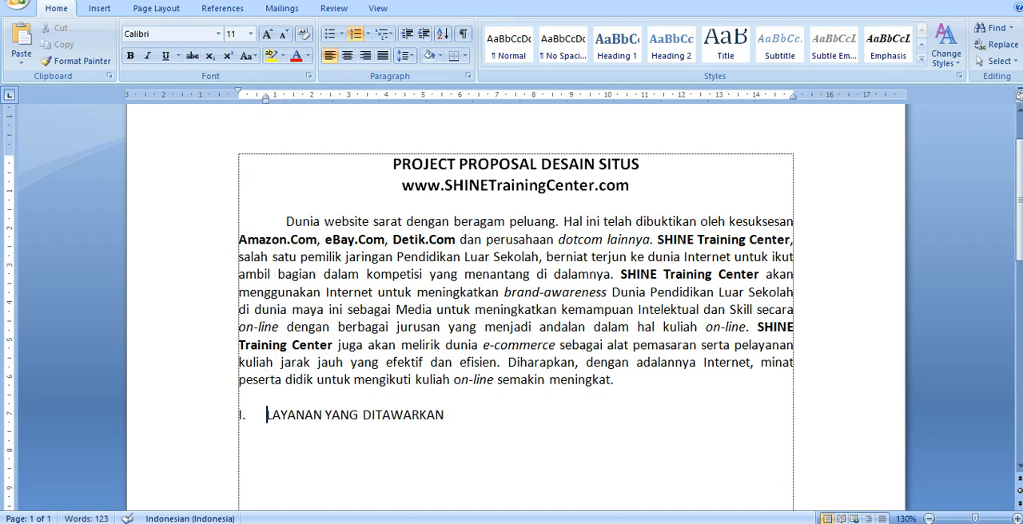
- Add BIAYA-BIAYA as the second numbered heading below LAYANAN YANG DITAWARKAN
{"action": "left_click", "coordinate": [568, 494]}
{"action": "left_click", "coordinate": [466, 418]}
{"action": "key", "text": "Return"}
{"action": "type", "text": "BIAYA-B"}
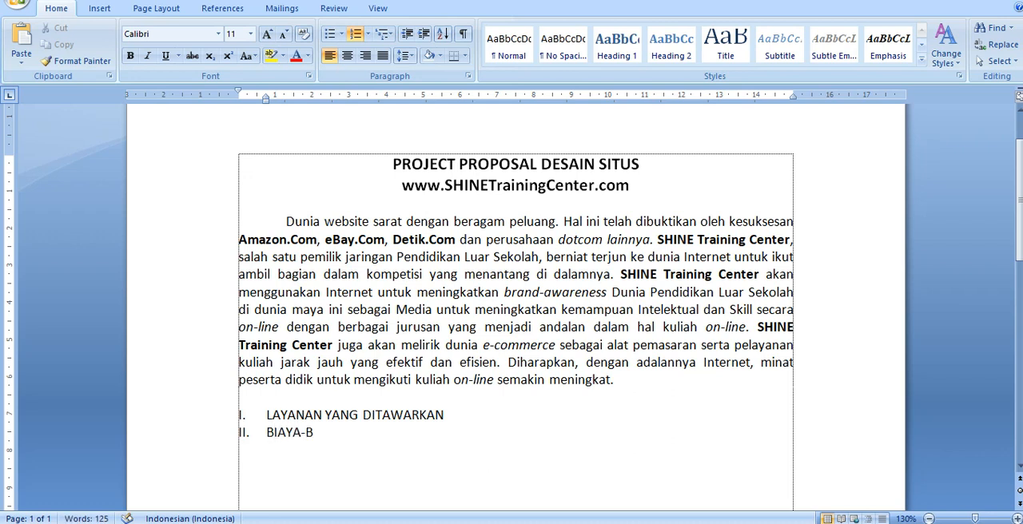
{"action": "type", "text": "IAYA"}
- Add SERTIFIKASI as the third numbered heading, correcting its spelling
{"action": "key", "text": "Return"}
{"action": "type", "text": "SER"}
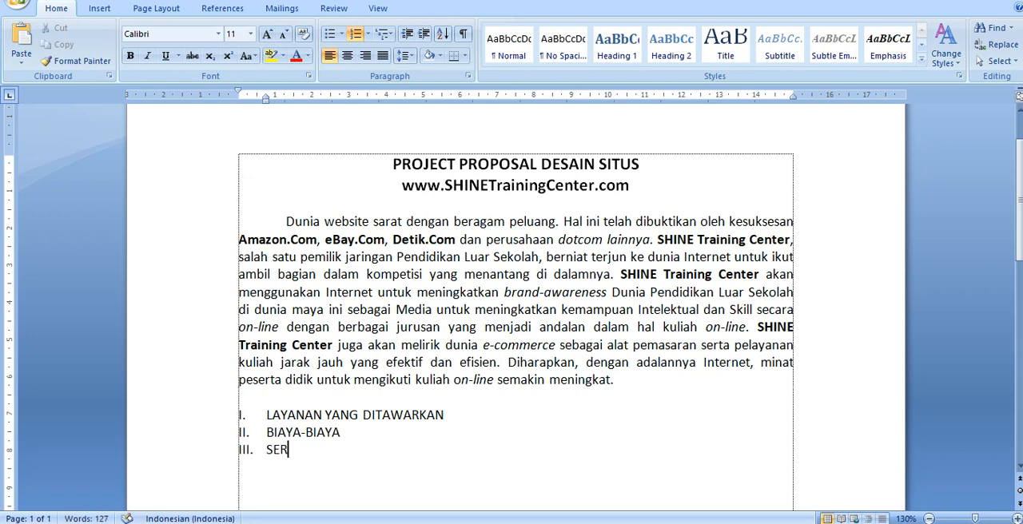
{"action": "type", "text": "TIIKASI"}
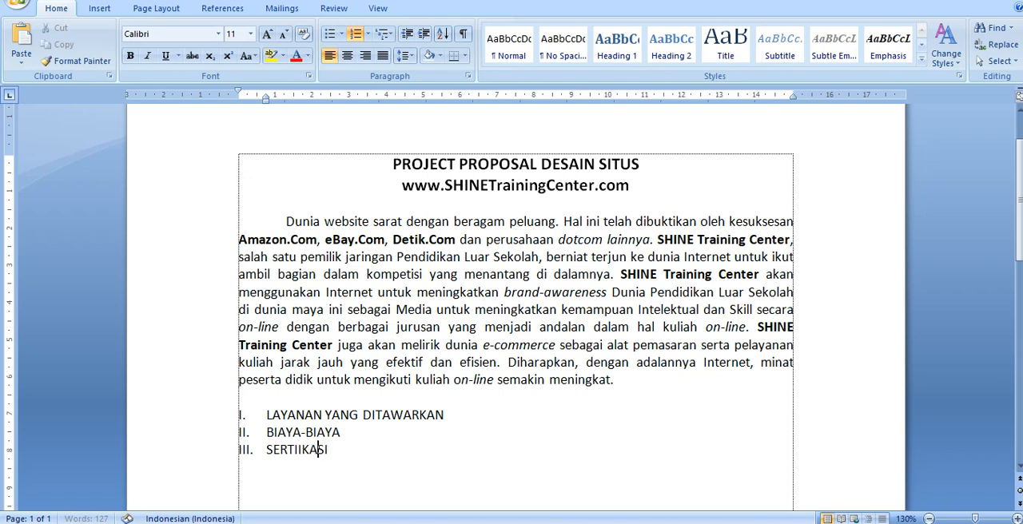
{"action": "left_click", "coordinate": [298, 450]}
{"action": "type", "text": "F"}
{"action": "key", "text": "End"}
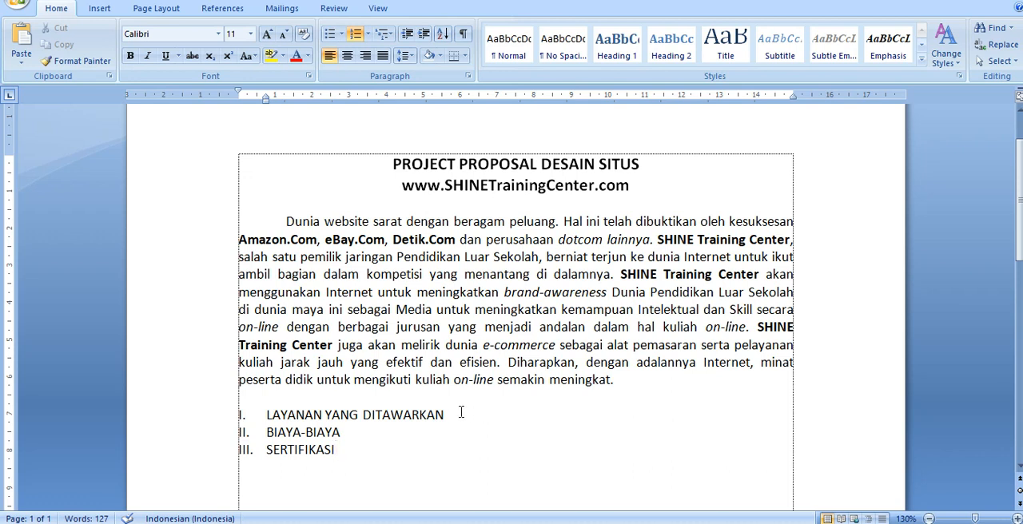
- Add an unnumbered paragraph under LAYANAN YANG DITAWARKAN beginning "Untuk membantu LKP OXFORD mewujudkan maksud dan tujuangga"
{"action": "left_click", "coordinate": [465, 417]}
{"action": "key", "text": "Return"}
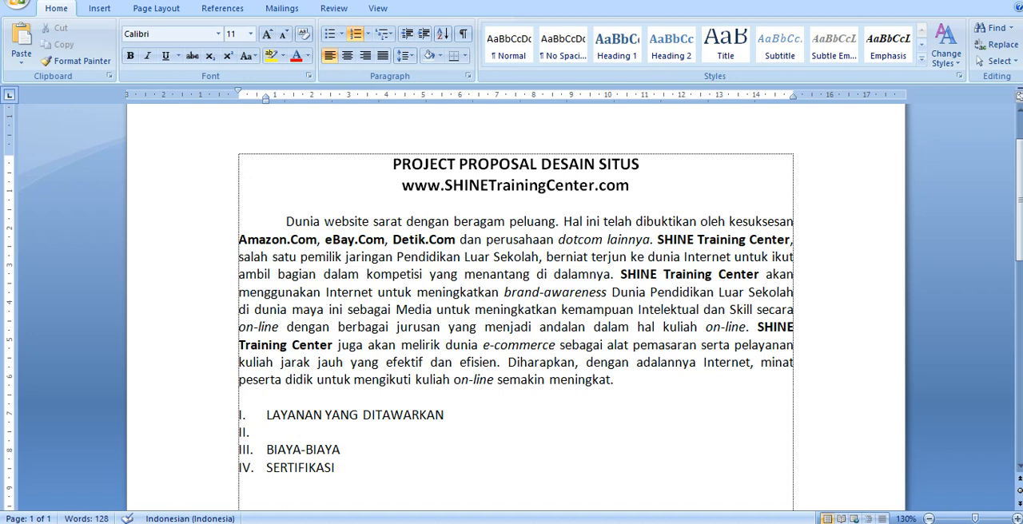
{"action": "key", "text": "BackSpace"}
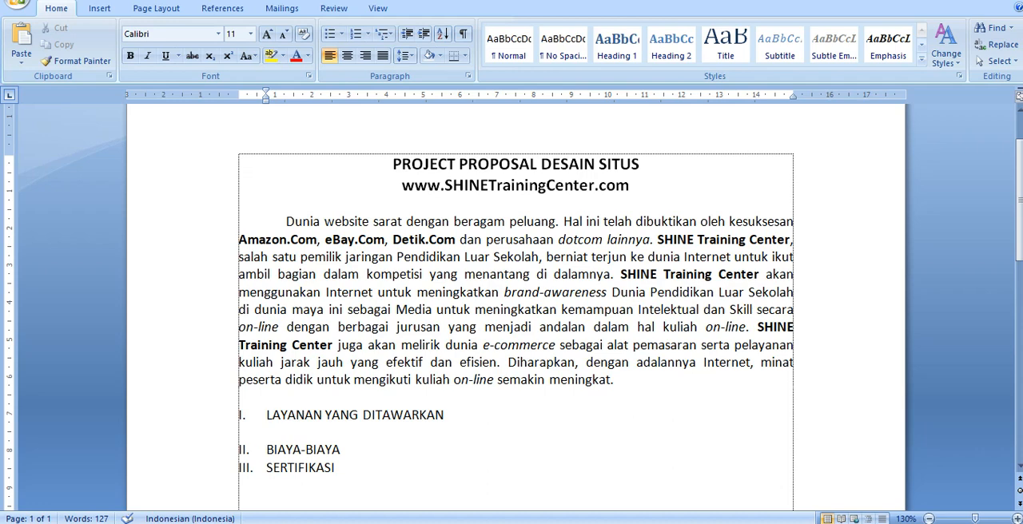
{"action": "type", "text": "Untuk membantu LKP"}
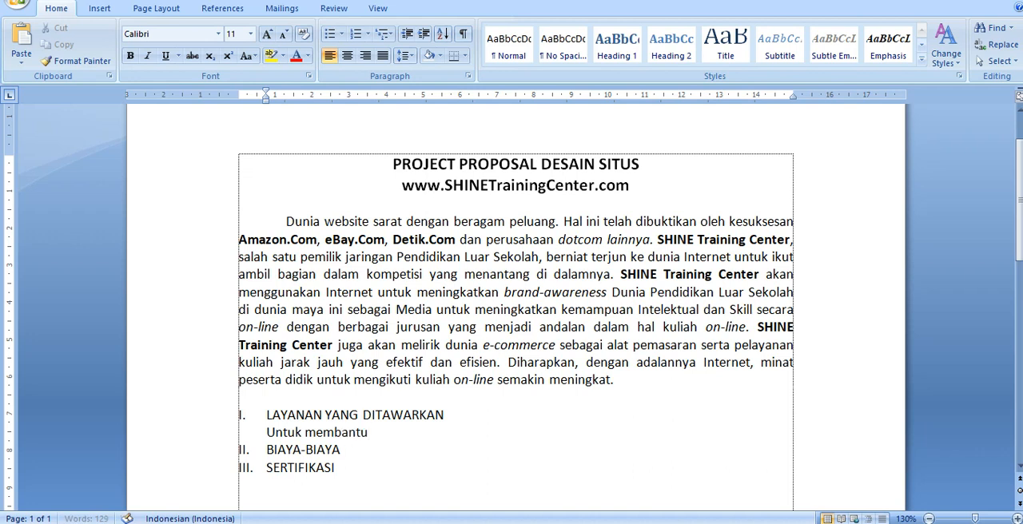
{"action": "type", "text": " OXFORD"}
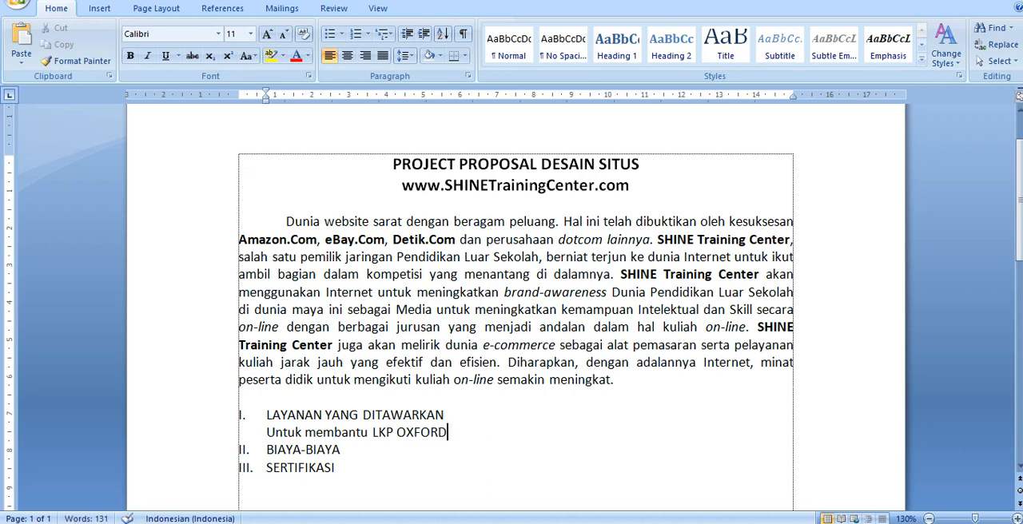
{"action": "type", "text": " mewujudkan"}
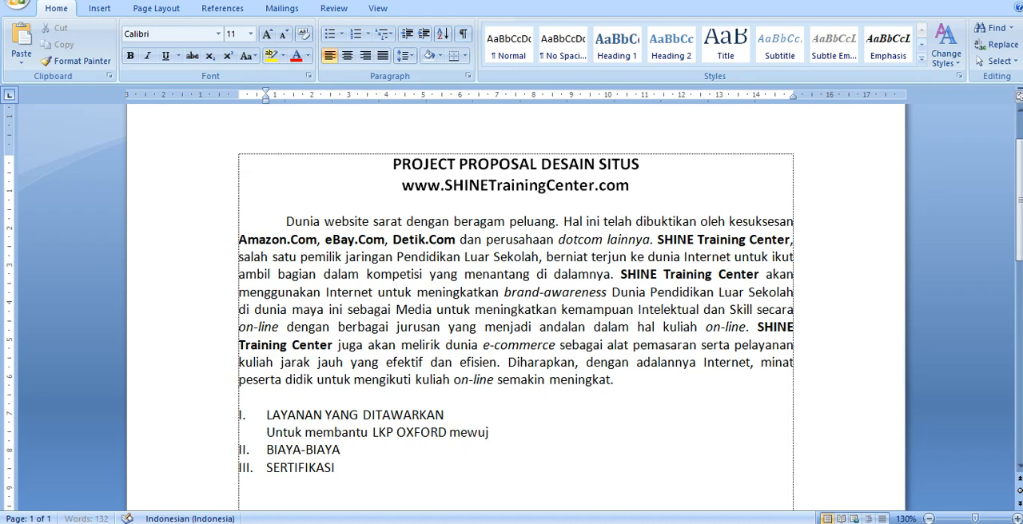
{"action": "type", "text": " maksud"}
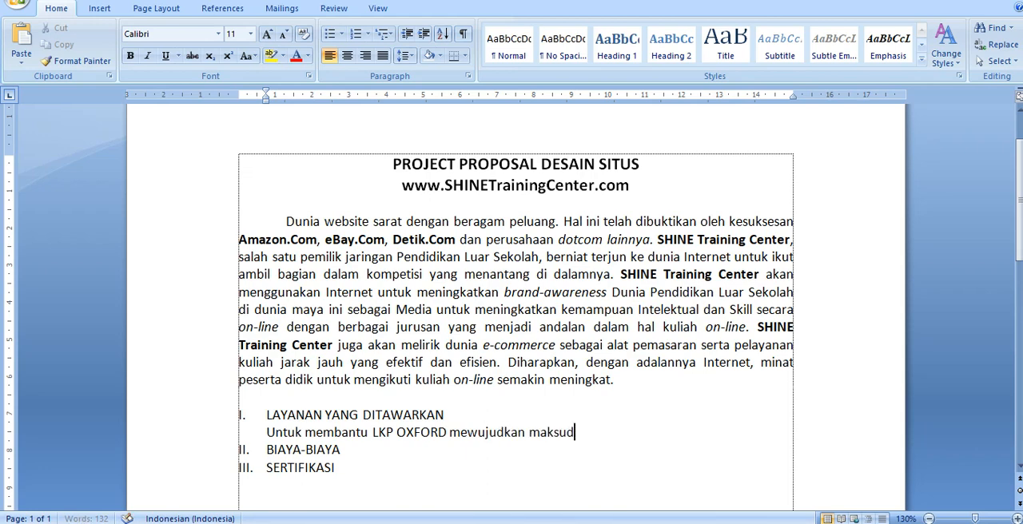
{"action": "type", "text": " dan tujuangga"}
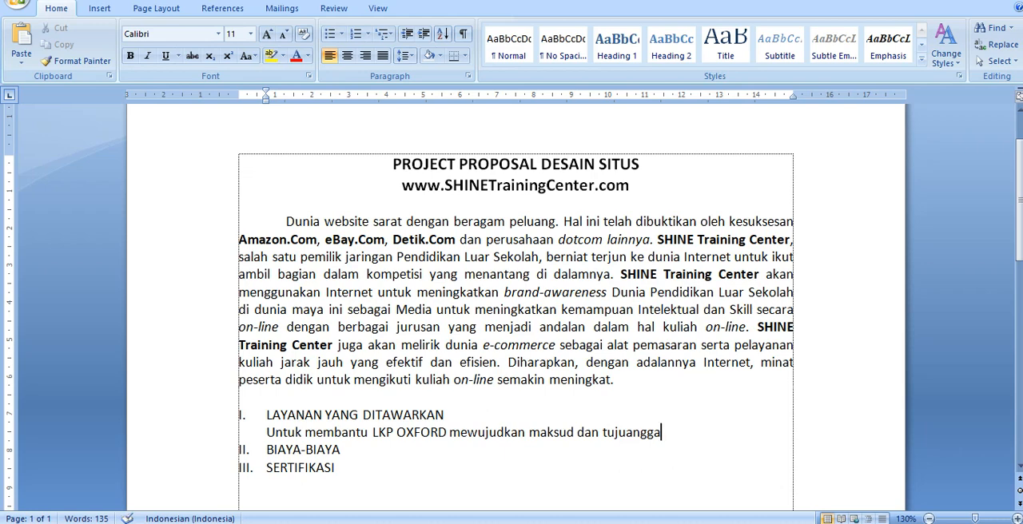
{"action": "type", "text": " itu,"}
- Complete the paragraph under the first heading with "itu, perusahaan kami menawarkan layanan-layanan sebagai berikut:"
{"action": "type", "text": "perusahaan k"}
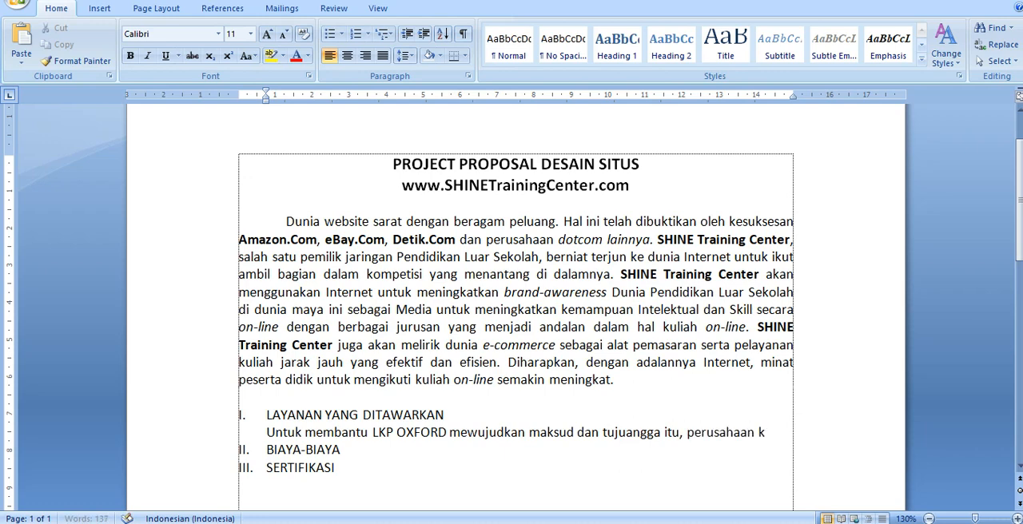
{"action": "type", "text": "ami menawark"}
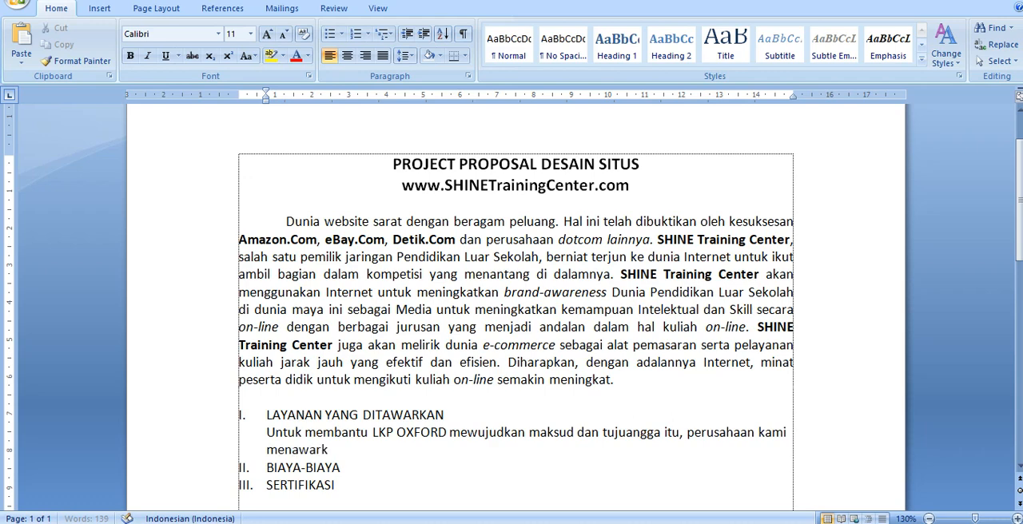
{"action": "type", "text": "an layanan-la"}
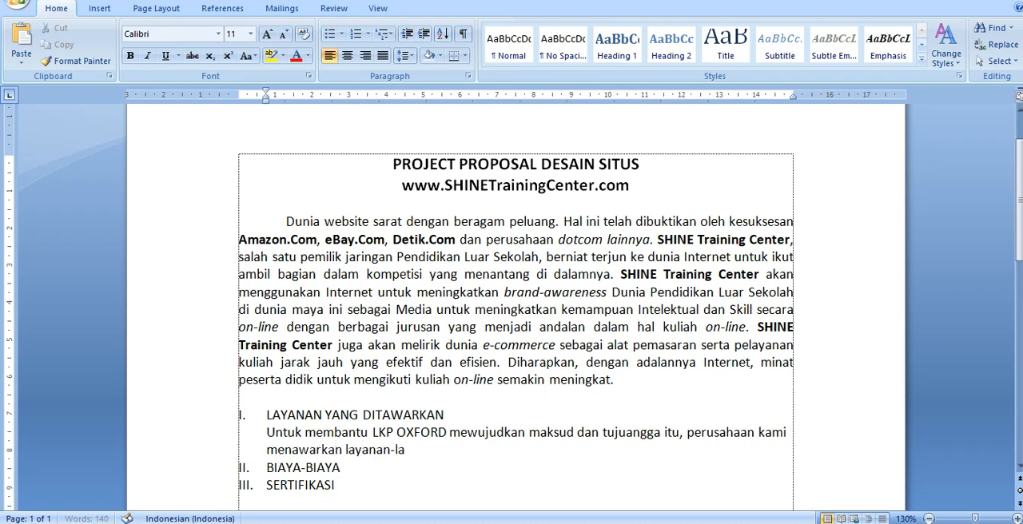
{"action": "type", "text": "yanan sebaga"}
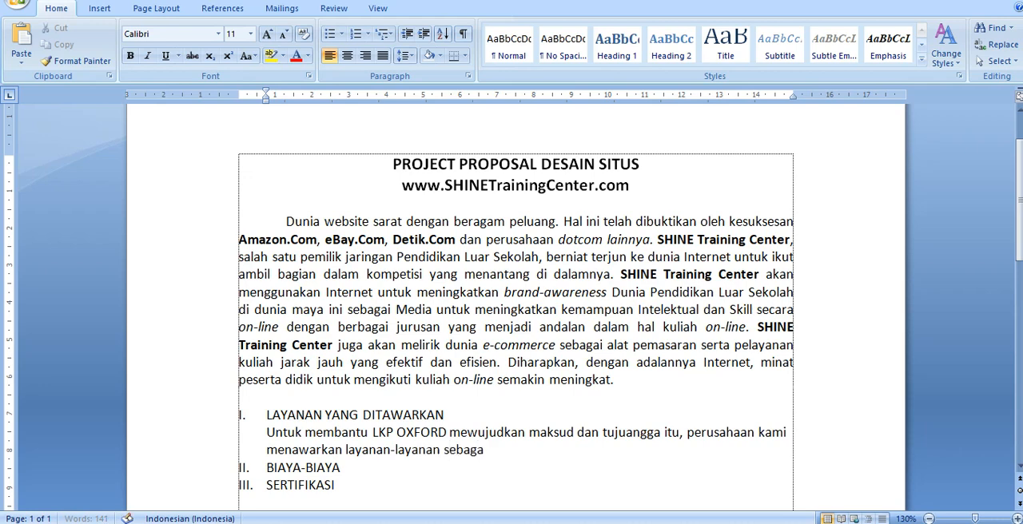
{"action": "type", "text": "i berikut"}
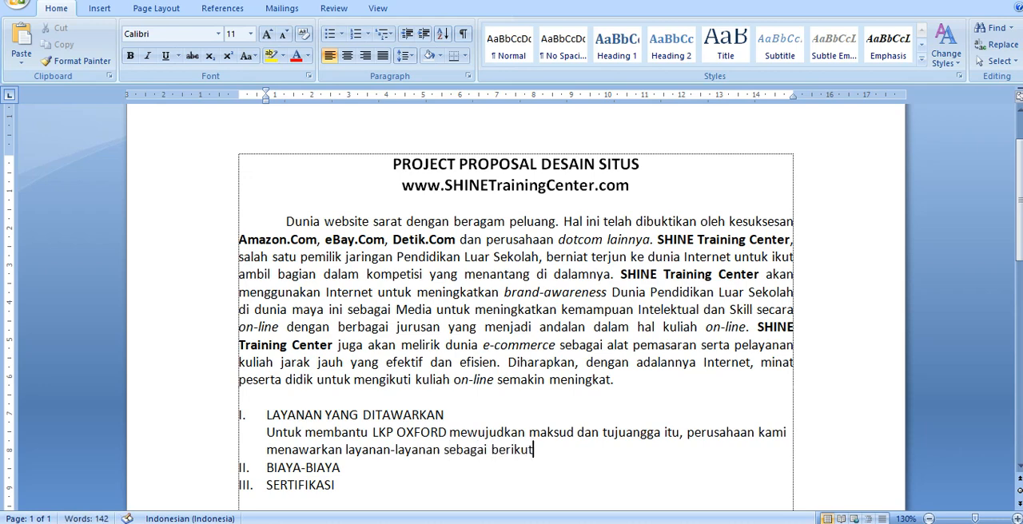
{"action": "type", "text": ":"}
- Give the paragraph under LAYANAN YANG DITAWARKAN a first-line indent only, with its second line starting at the page margin
{"action": "left_click", "coordinate": [462, 417]}
{"action": "right_click", "coordinate": [462, 419]}
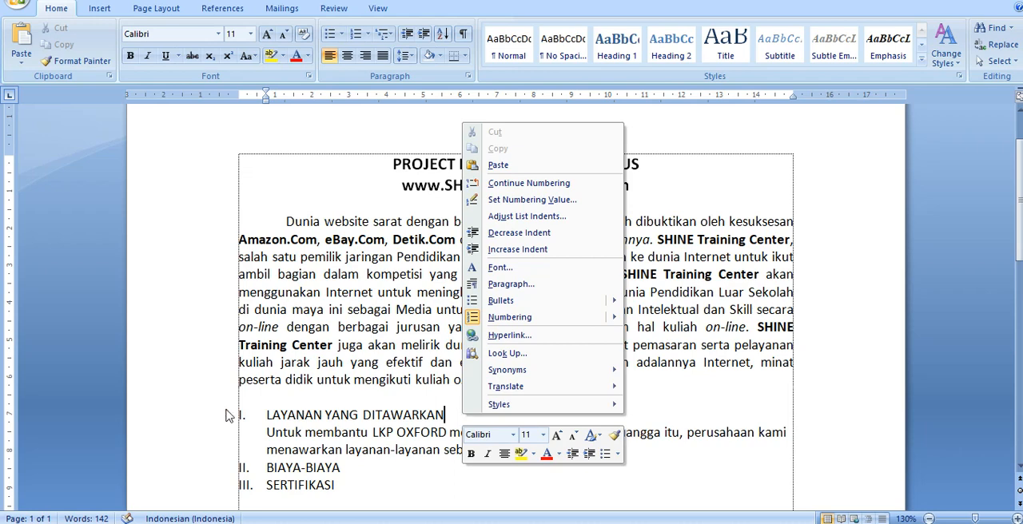
{"action": "left_click", "coordinate": [254, 441]}
{"action": "left_click", "coordinate": [254, 439]}
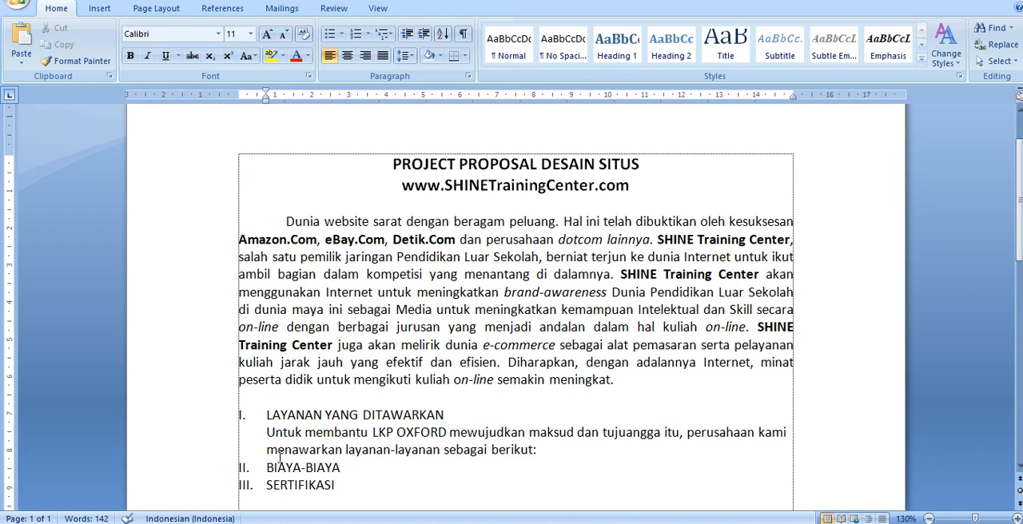
{"action": "key", "text": "BackSpace"}
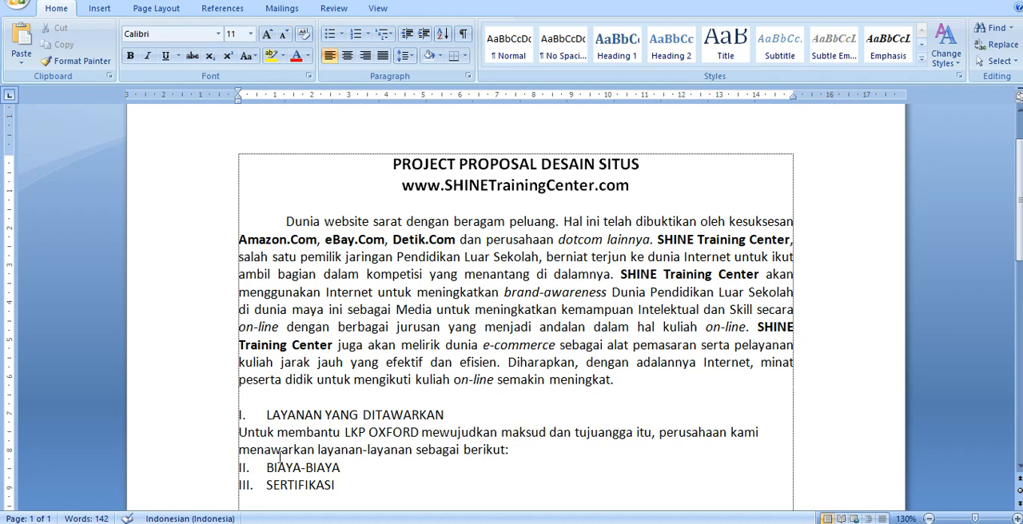
{"action": "key", "text": "Tab"}
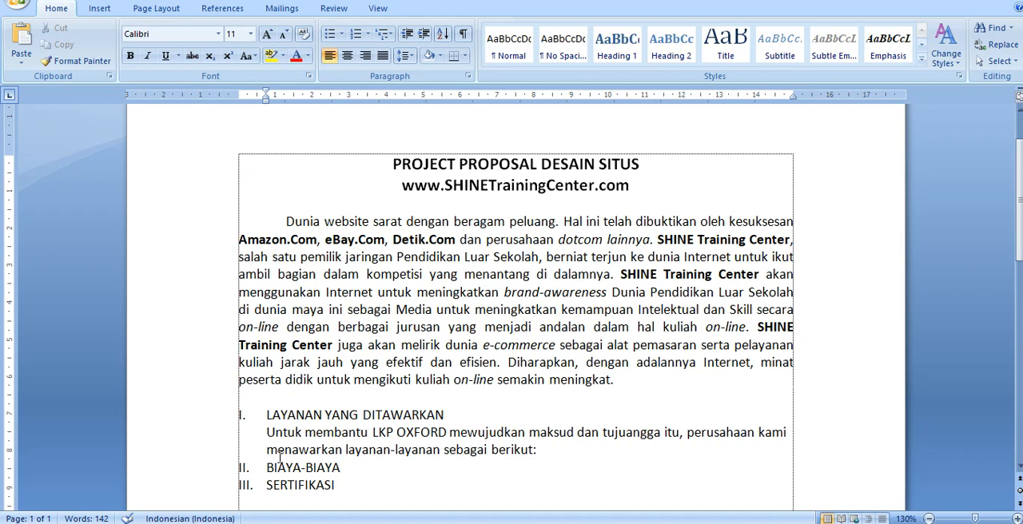
{"action": "key", "text": "BackSpace"}
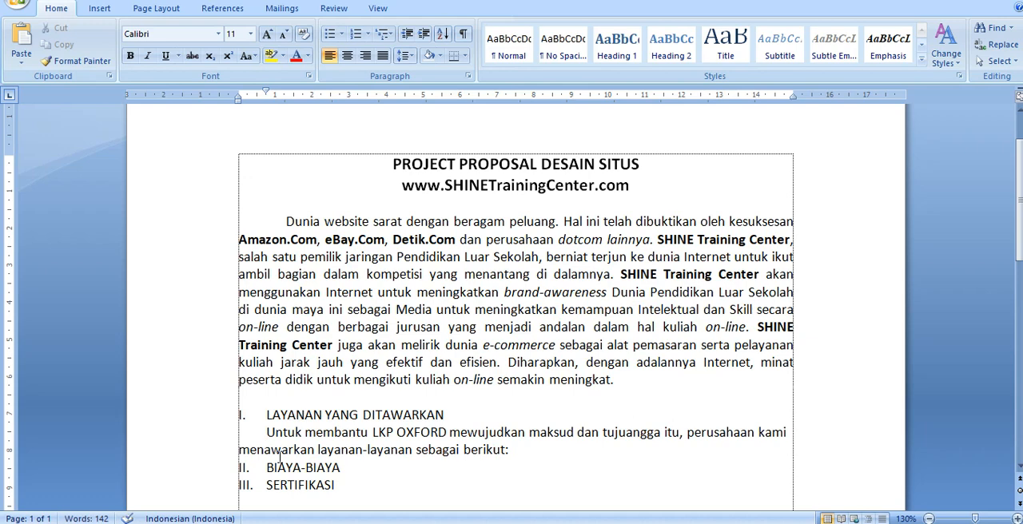
- Start an arrowhead-bulleted list on a new line below that paragraph, with its bullet aligned to the paragraph's first-line indent
{"action": "key", "text": "ctrl+Right"}
{"action": "key", "text": "ctrl+Right"}
{"action": "key", "text": "ctrl+Right"}
{"action": "key", "text": "End"}
{"action": "key", "text": "Return"}
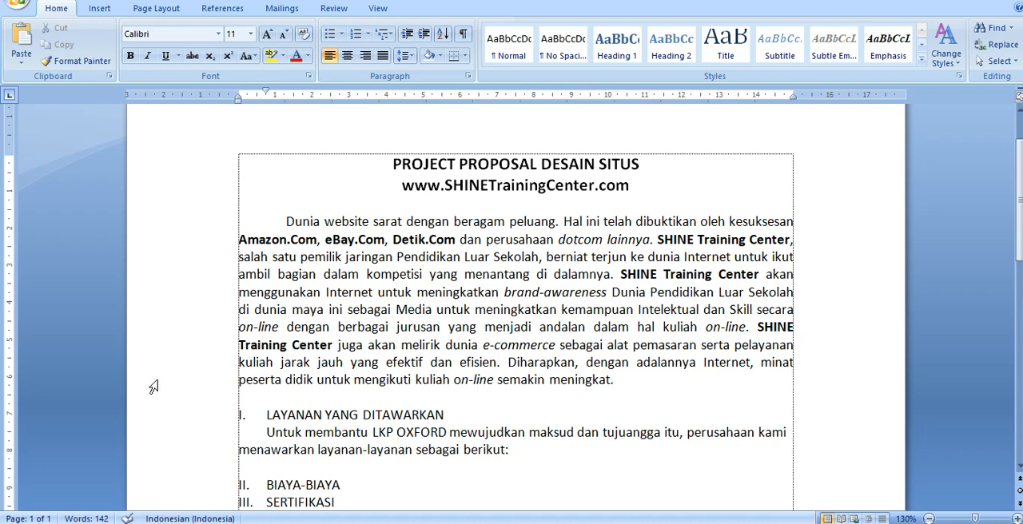
{"action": "left_click", "coordinate": [341, 34]}
{"action": "left_click", "coordinate": [340, 112]}
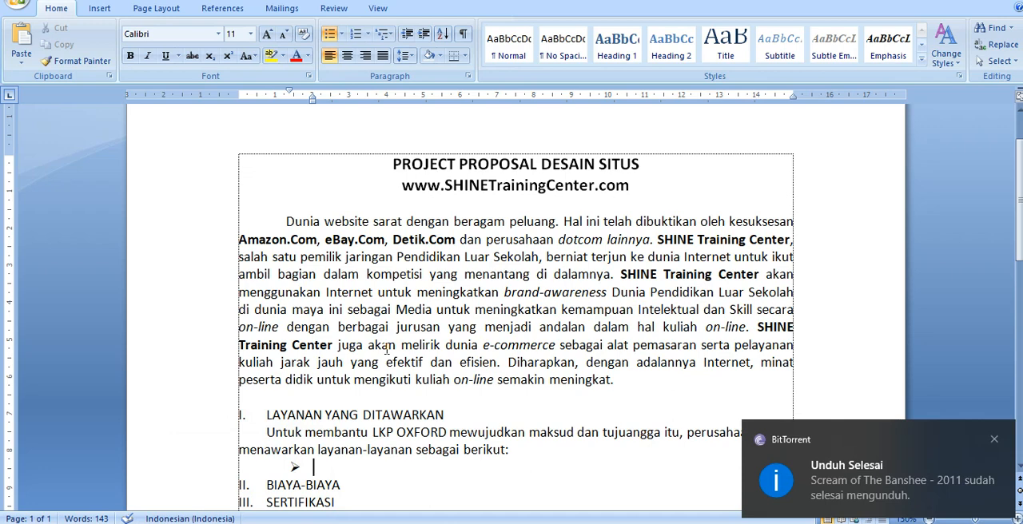
{"action": "key", "text": "shift+Tab"}
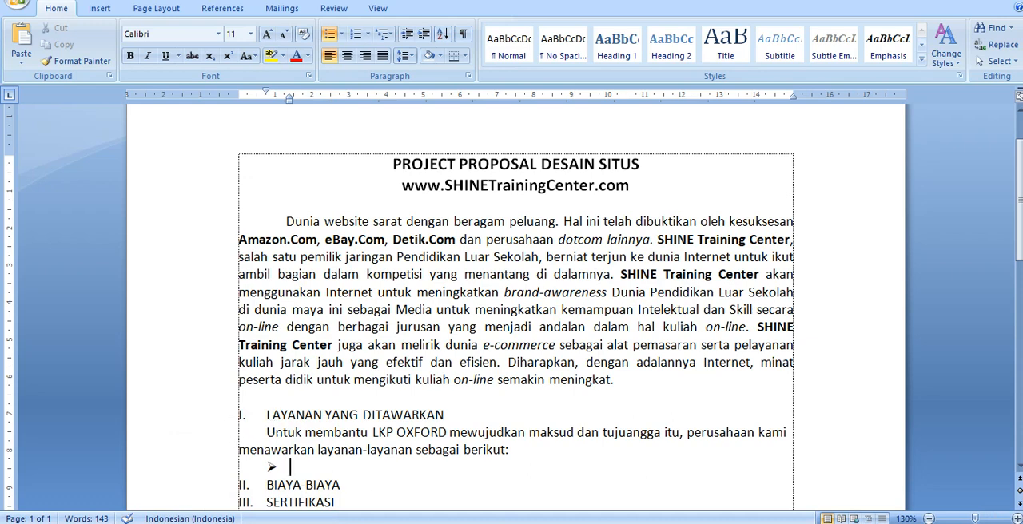
- Enter "Perancangan konsep website, antara lain:" as the first bullet item
{"action": "type", "text": "Perancangan"}
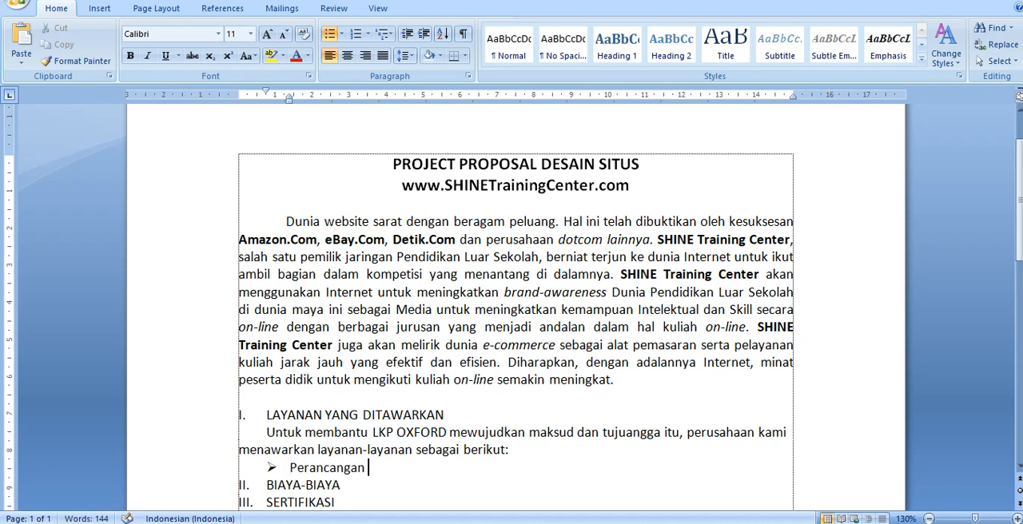
{"action": "type", "text": " konsep we"}
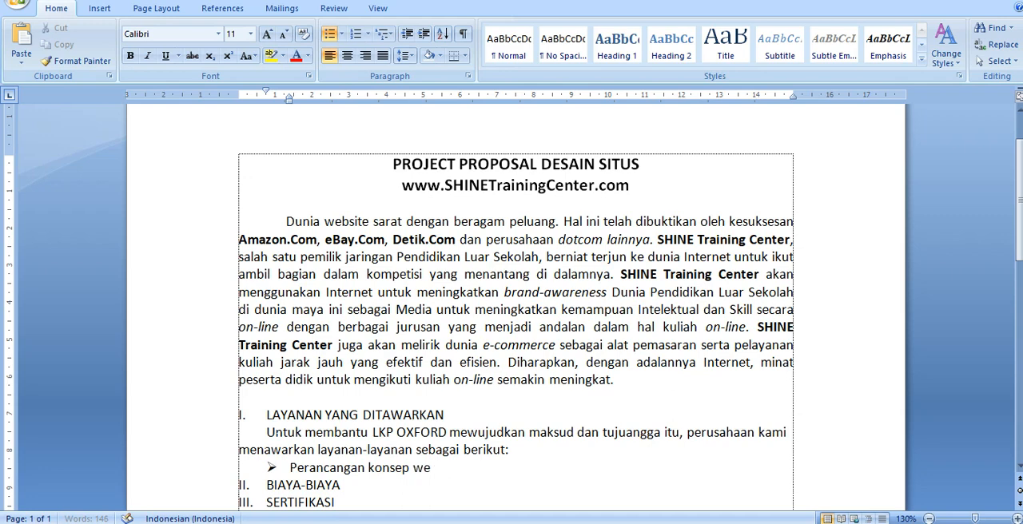
{"action": "type", "text": "bsite, antara la"}
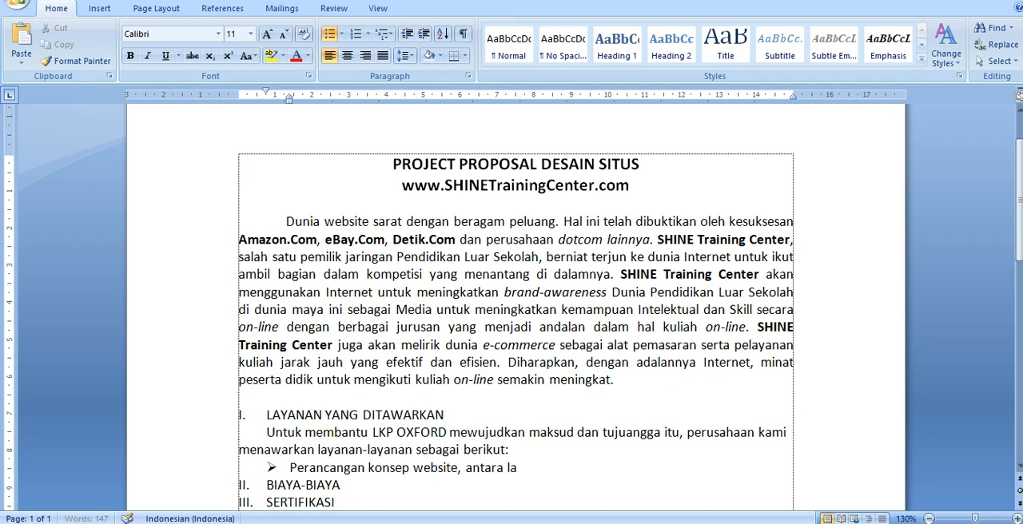
{"action": "type", "text": "in:"}
- Add a second arrowhead bullet reading "Konsultasi internet marketting", correcting typing errors along the way
{"action": "key", "text": "Return"}
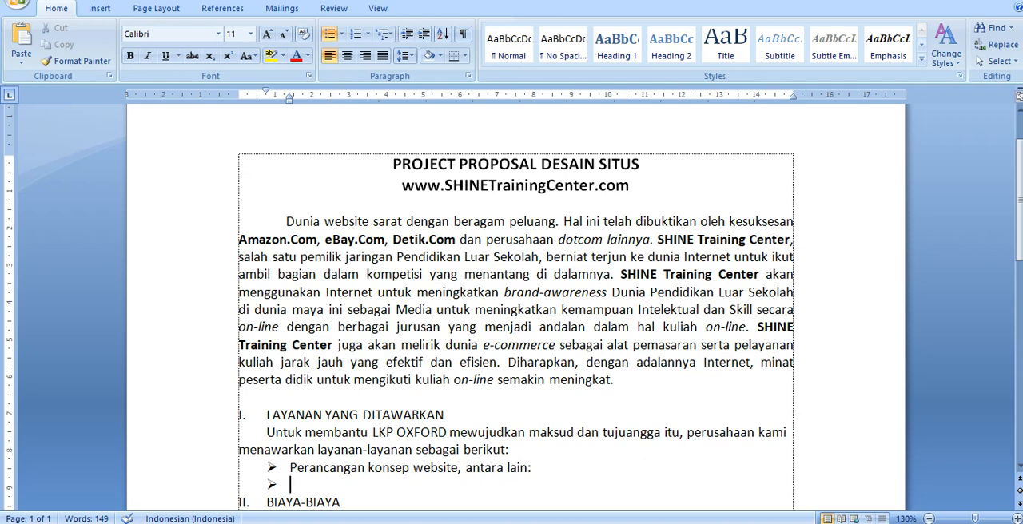
{"action": "type", "text": "konsultas"}
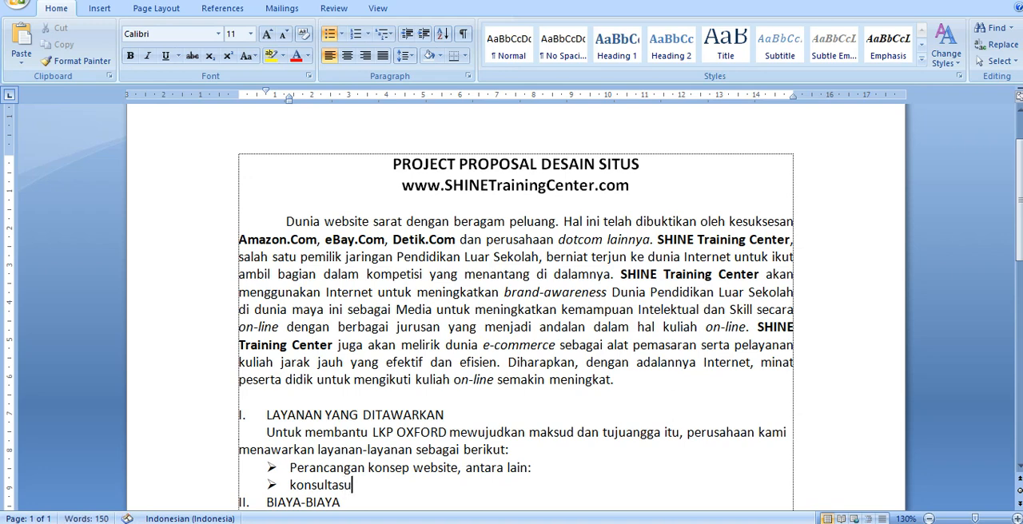
{"action": "type", "text": "i inte"}
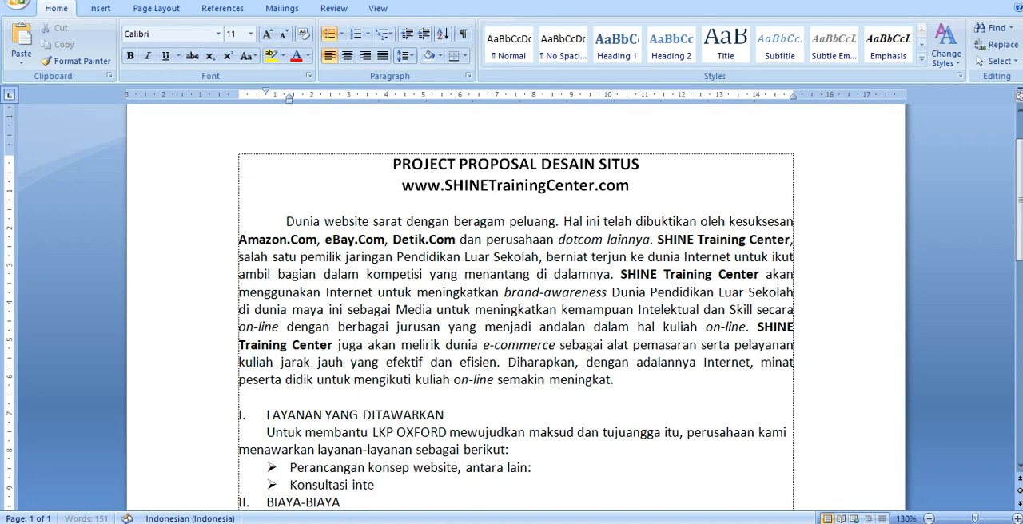
{"action": "type", "text": "rnet markettig"}
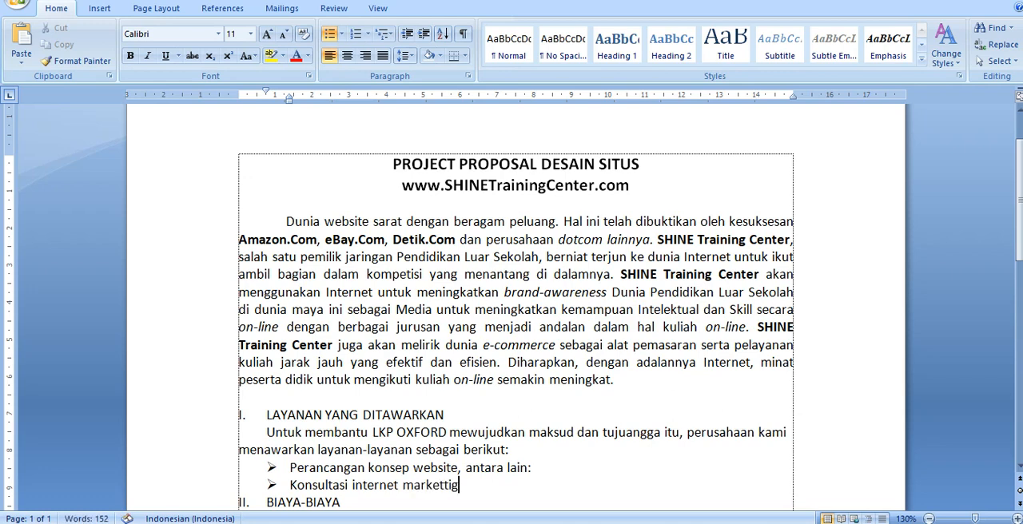
{"action": "key", "text": "BackSpace"}
{"action": "type", "text": "ng"}
- Extend the second bullet directly with "pembuatan teknologi web dinamis, java script." and leave no empty bullet before BIAYA-BIAYA
{"action": "type", "text": "pembuatan"}
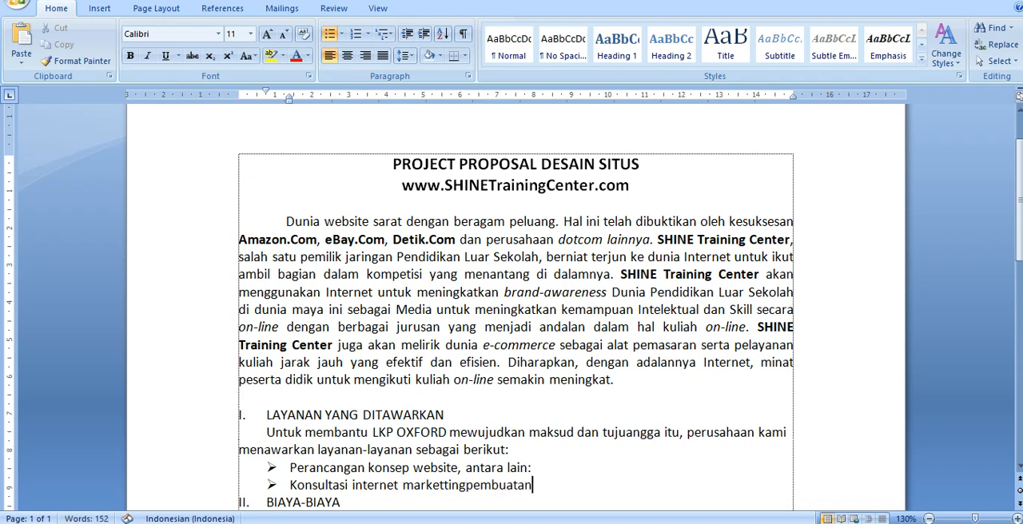
{"action": "type", "text": " teknologi"}
{"action": "type", "text": "web dinamis"}
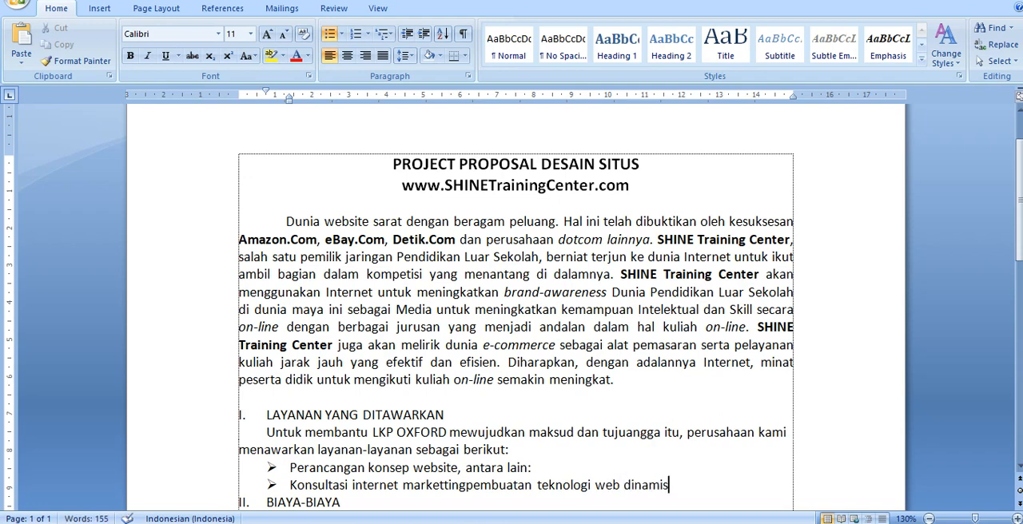
{"action": "type", "text": ", java scri"}
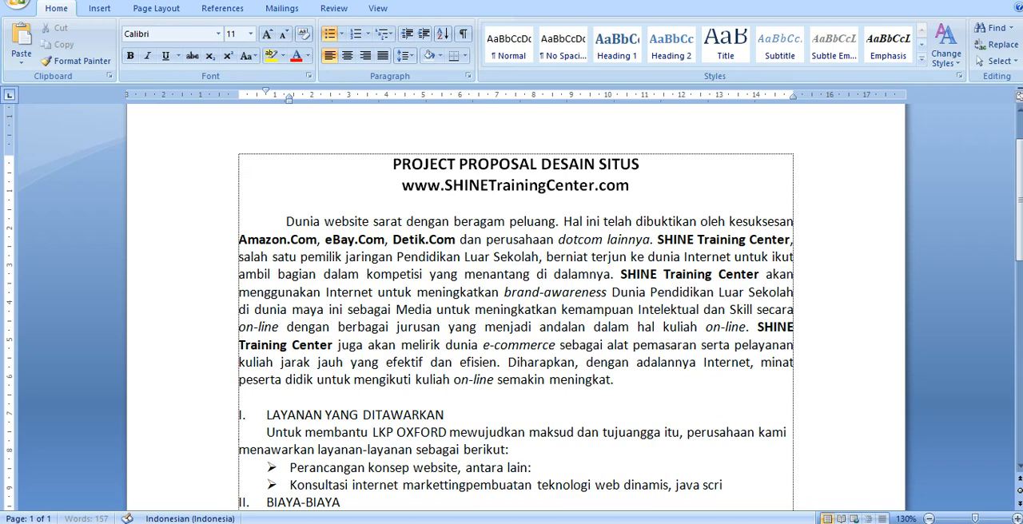
{"action": "type", "text": "pt."}
{"action": "key", "text": "Return"}
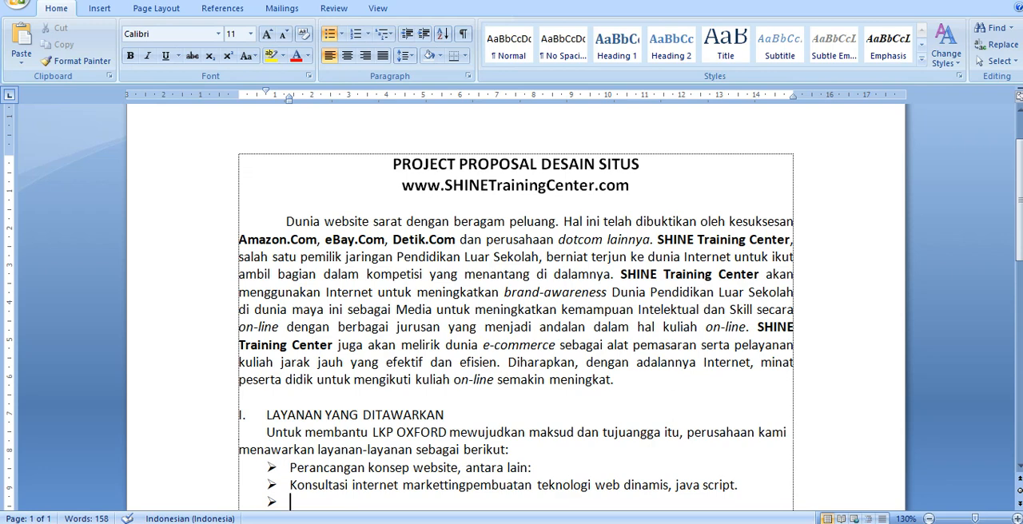
{"action": "key", "text": "Delete"}
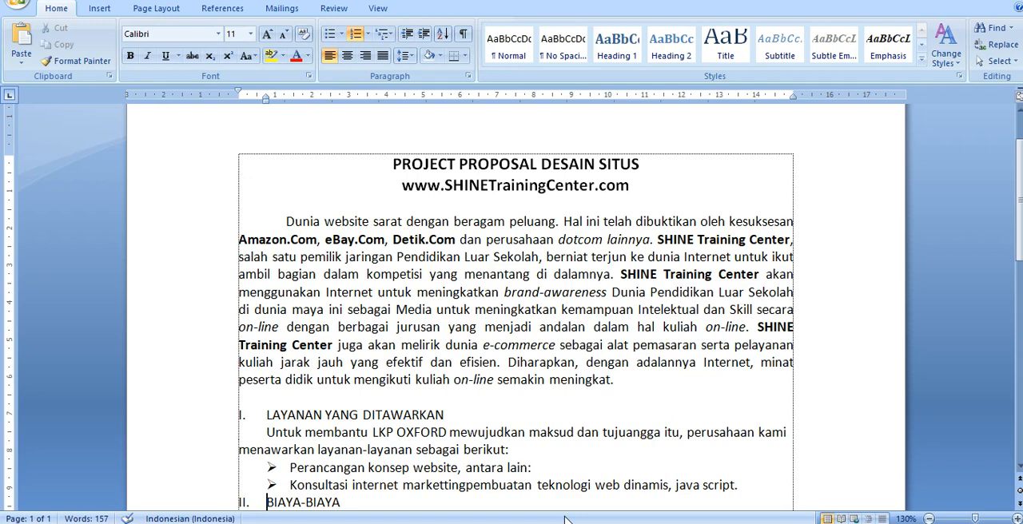
- Insert an empty check-mark sub-bullet below "Perancangan konsep website, antara lain:", indented slightly further than the arrowhead bullets
{"action": "key", "text": "Up"}
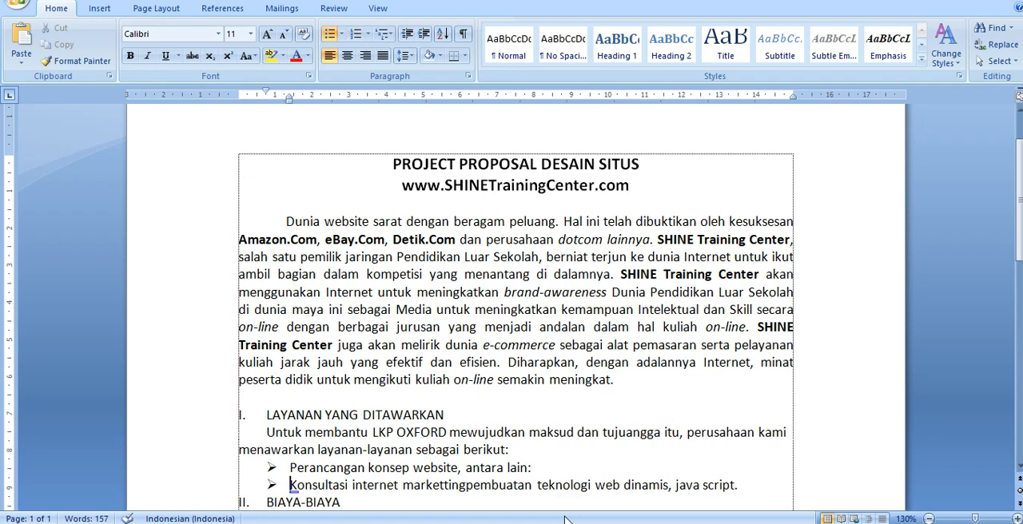
{"action": "key", "text": "Up"}
{"action": "key", "text": "Return"}
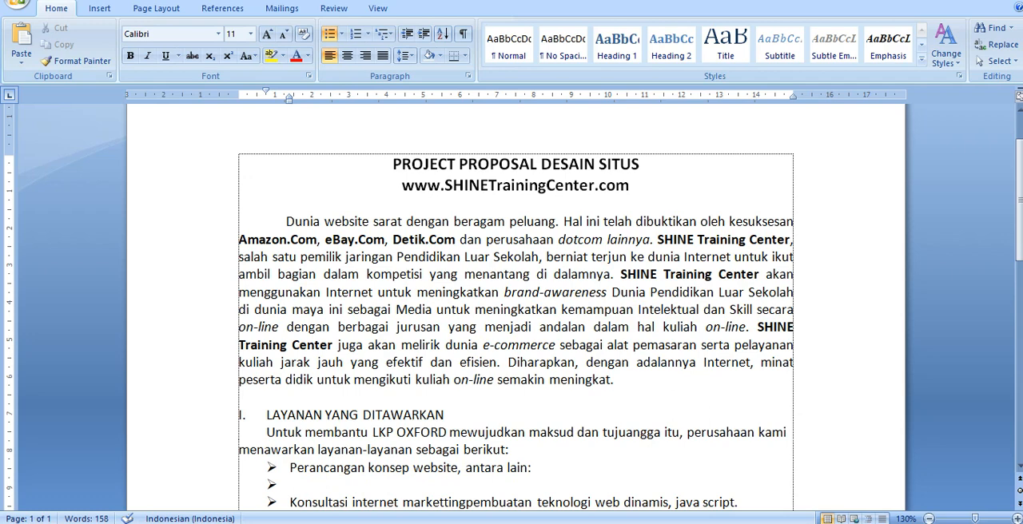
{"action": "key", "text": "Tab"}
{"action": "left_click", "coordinate": [346, 36]}
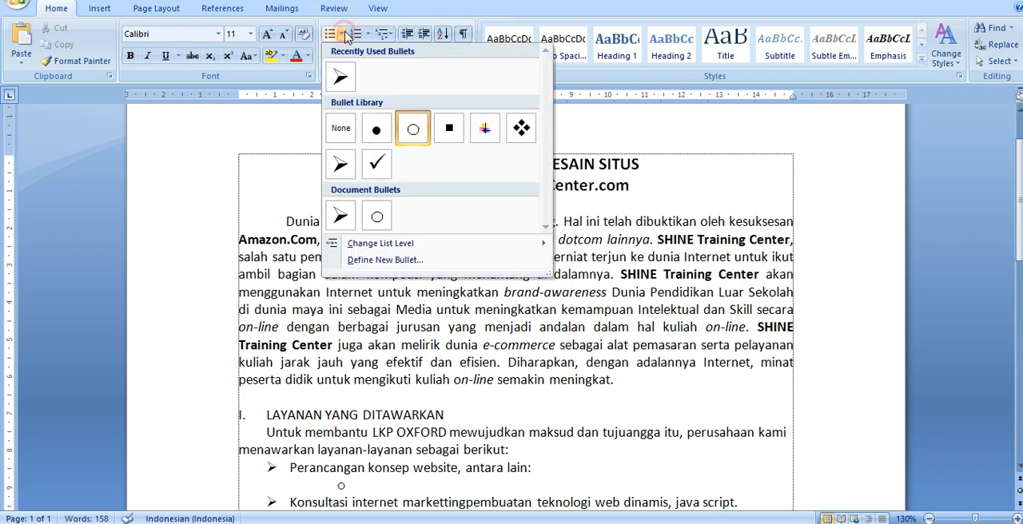
{"action": "left_click", "coordinate": [374, 170]}
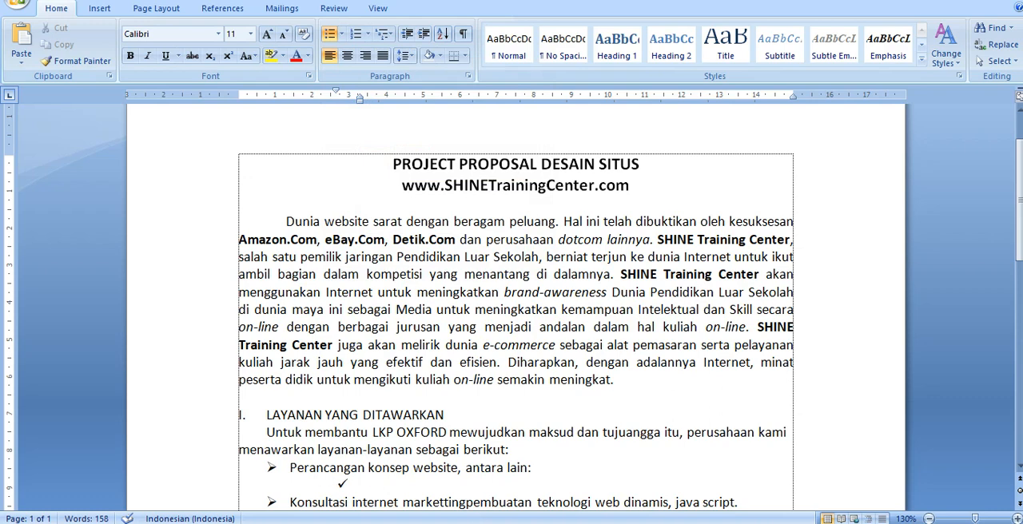
{"action": "mouse_move", "coordinate": [688, 523]}
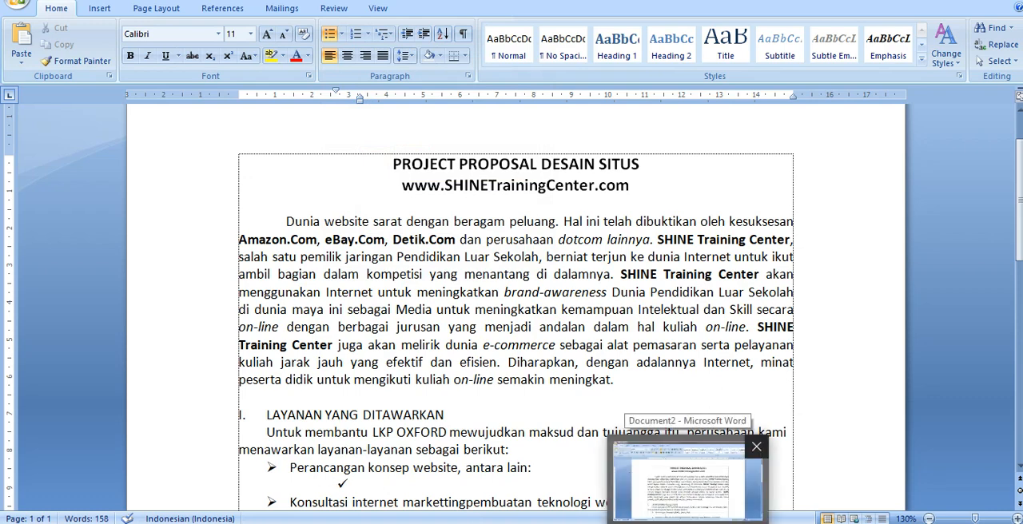
{"action": "key", "text": "shift+Tab"}
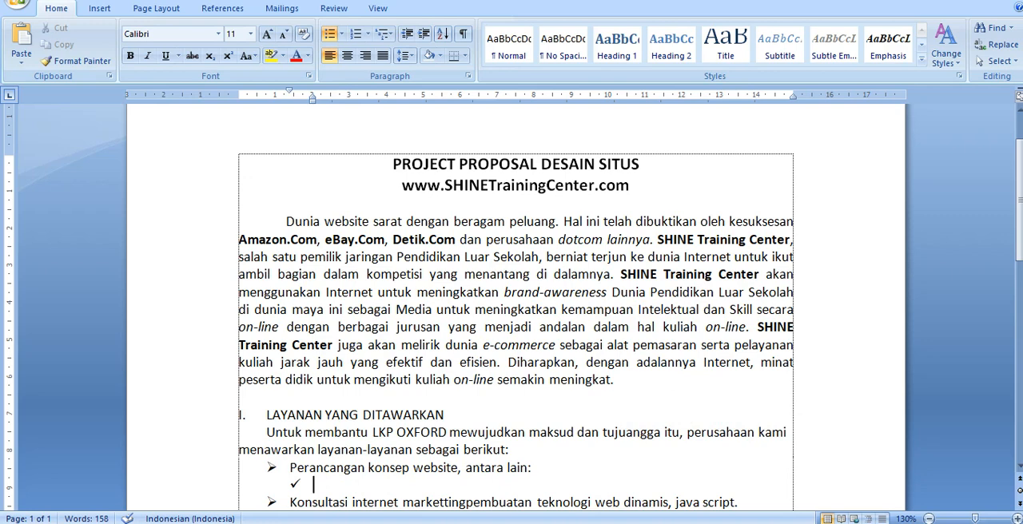
- Enter "Pembuatan script website HTML" as the first check-mark item
{"action": "scroll", "coordinate": [357, 405], "scroll_direction": "down", "scroll_amount": 1}
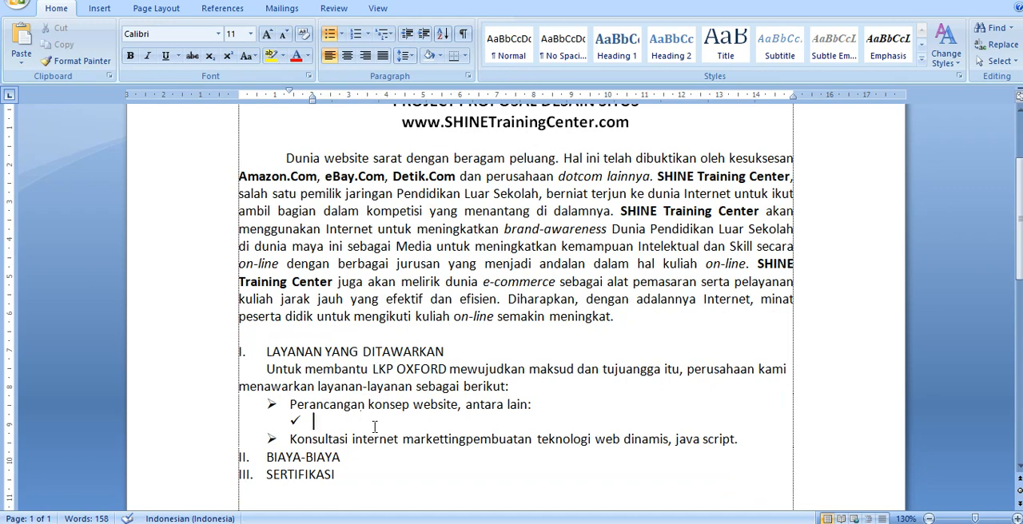
{"action": "type", "text": "pembuatan s"}
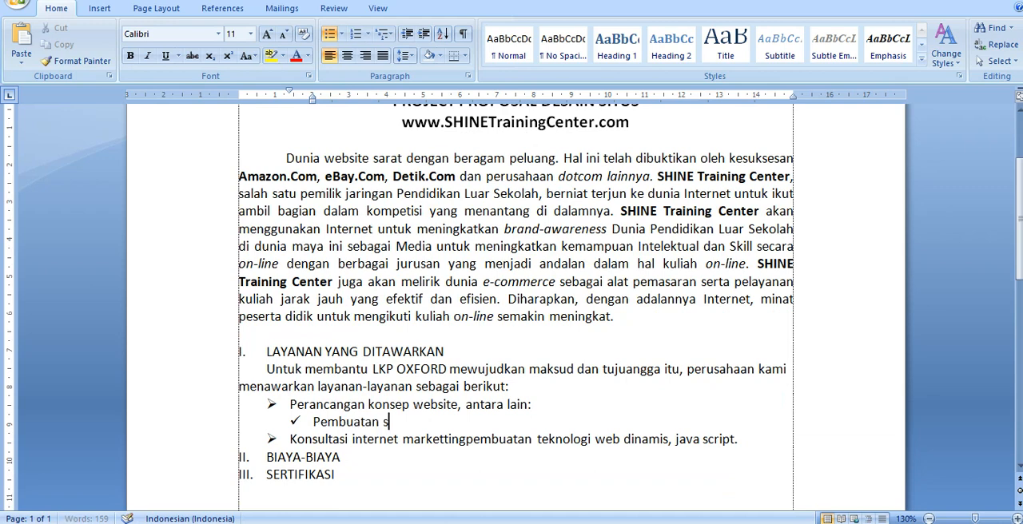
{"action": "type", "text": "cript website"}
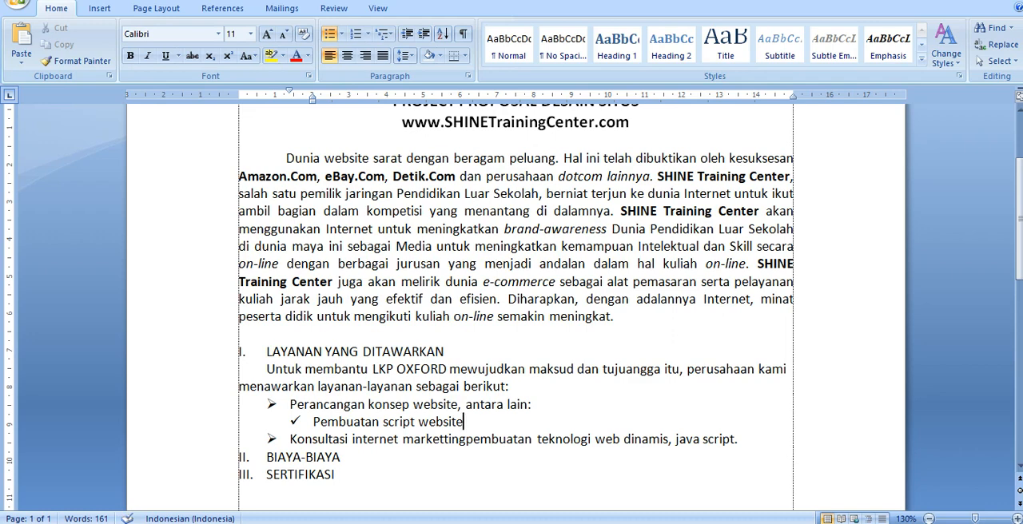
{"action": "type", "text": " HTML"}
- Add a second check-mark item reading "Pembuatan teknologi web dinamis"
{"action": "key", "text": "Return"}
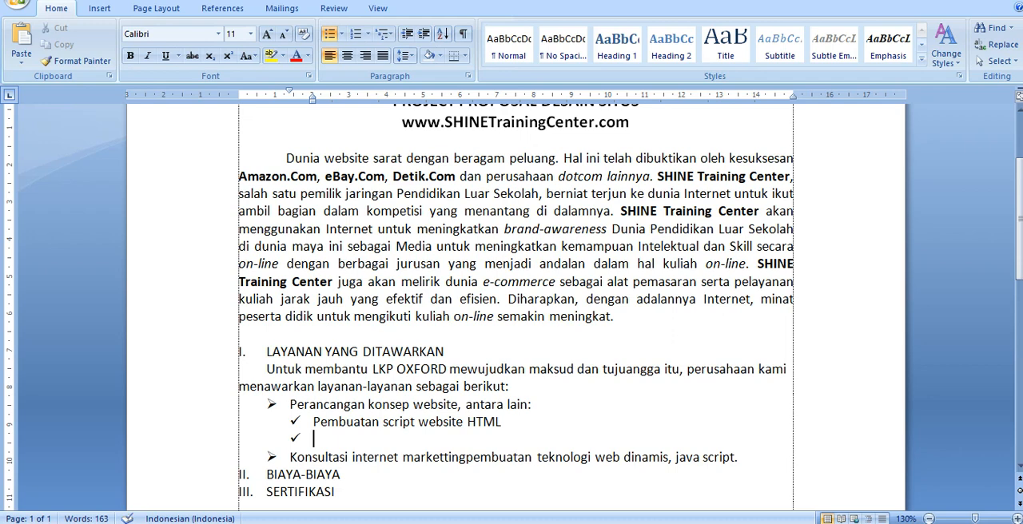
{"action": "type", "text": "pembuata"}
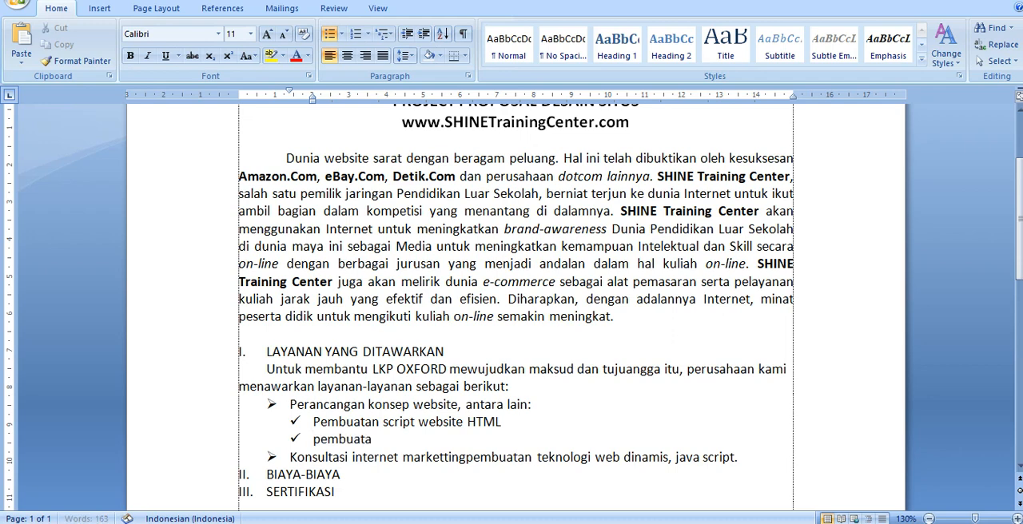
{"action": "type", "text": "n tekno"}
{"action": "type", "text": "ogi eb"}
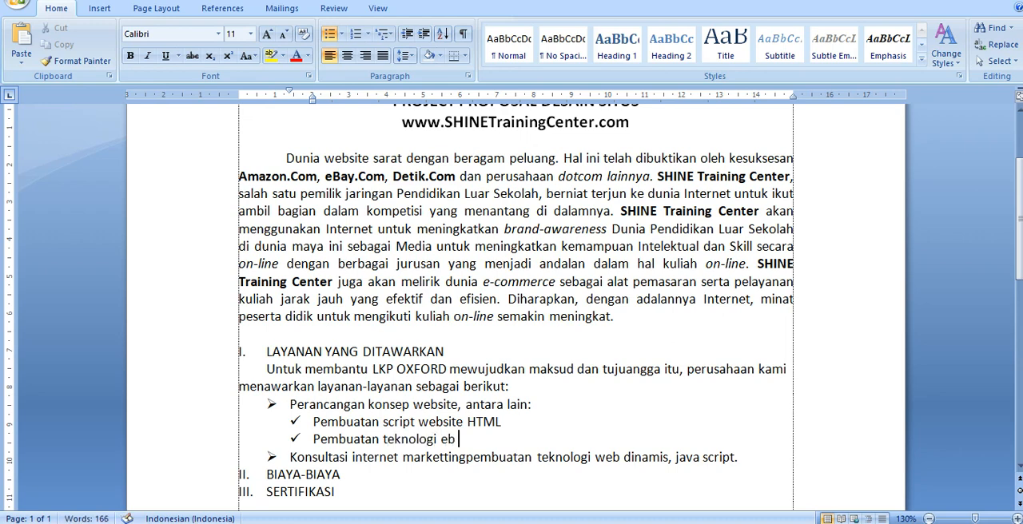
{"action": "key", "text": "BackSpace"}
{"action": "key", "text": "BackSpace"}
{"action": "type", "text": "web dinamis"}
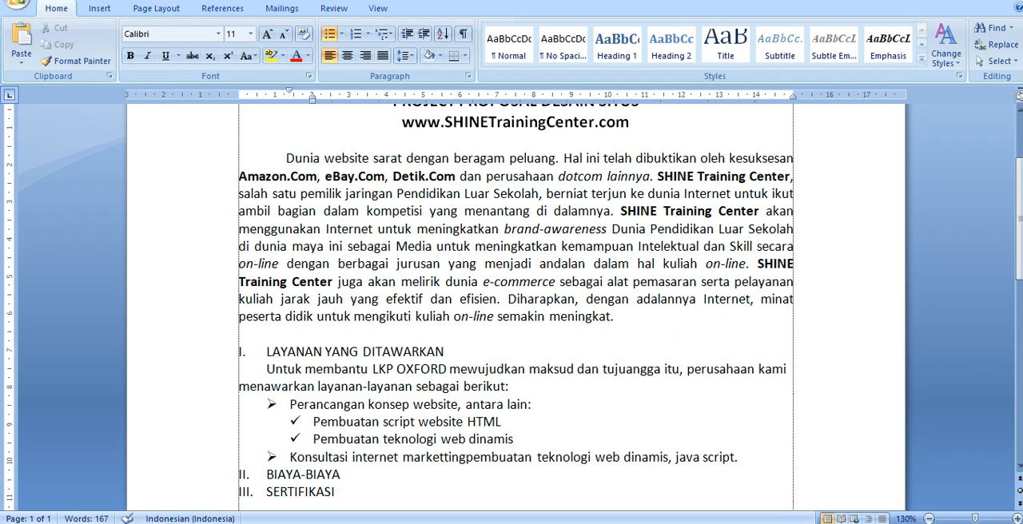
- Add a third check-mark item reading "Scan foto atau dokumen"
{"action": "key", "text": "Return"}
{"action": "type", "text": "scan fot"}
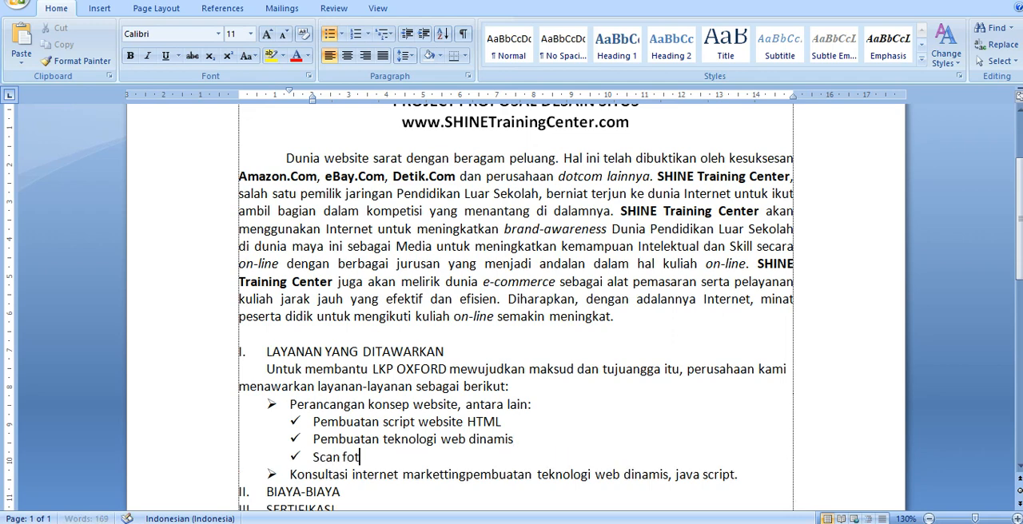
{"action": "type", "text": "o atau dokumen"}
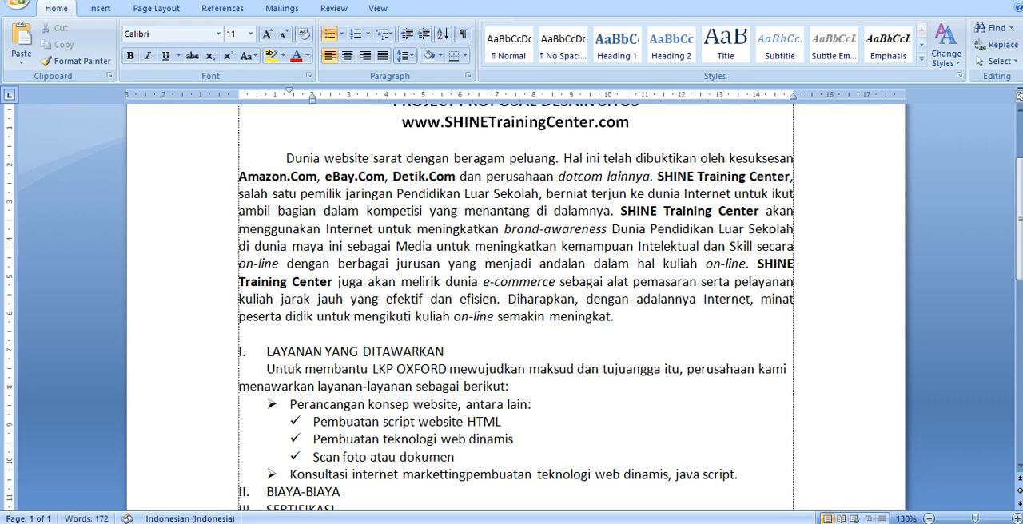
{"action": "type", "text": " kke dalam w"}
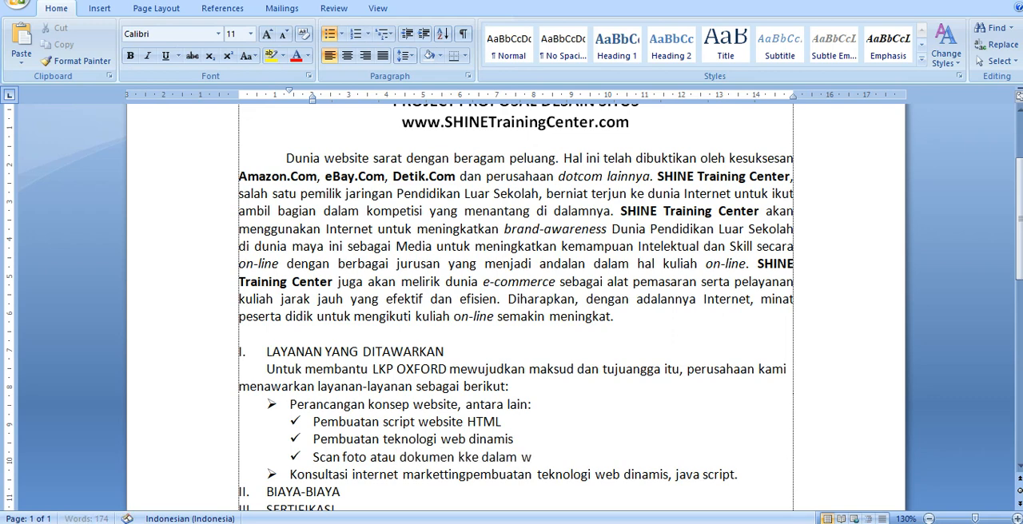
{"action": "type", "text": "ebsite"}
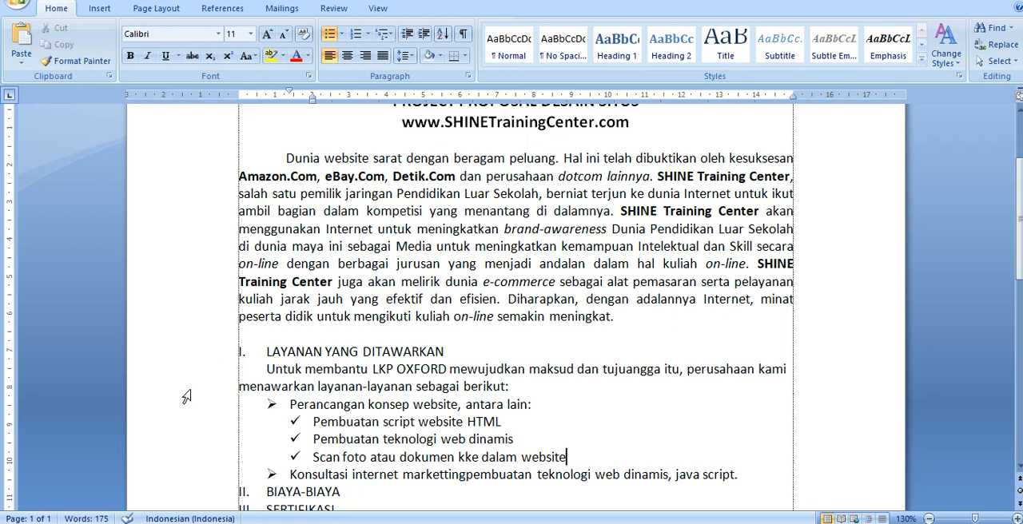
- Try adding another check-mark sub-bullet directly below "Perancangan konsep website, antara lain:"
{"action": "left_click", "coordinate": [290, 405]}
{"action": "left_click", "coordinate": [545, 406]}
{"action": "key", "text": "Return"}
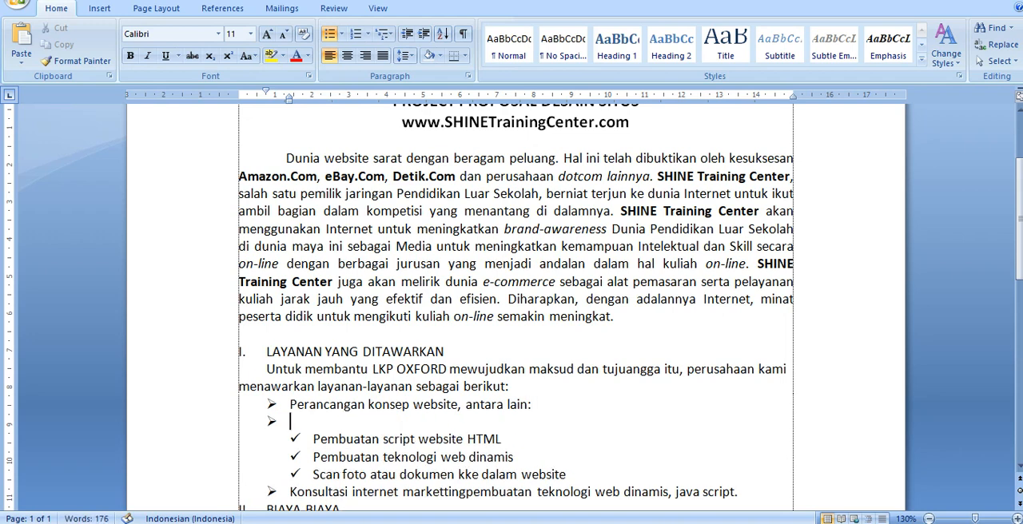
{"action": "key", "text": "Tab"}
{"action": "left_click", "coordinate": [342, 34]}
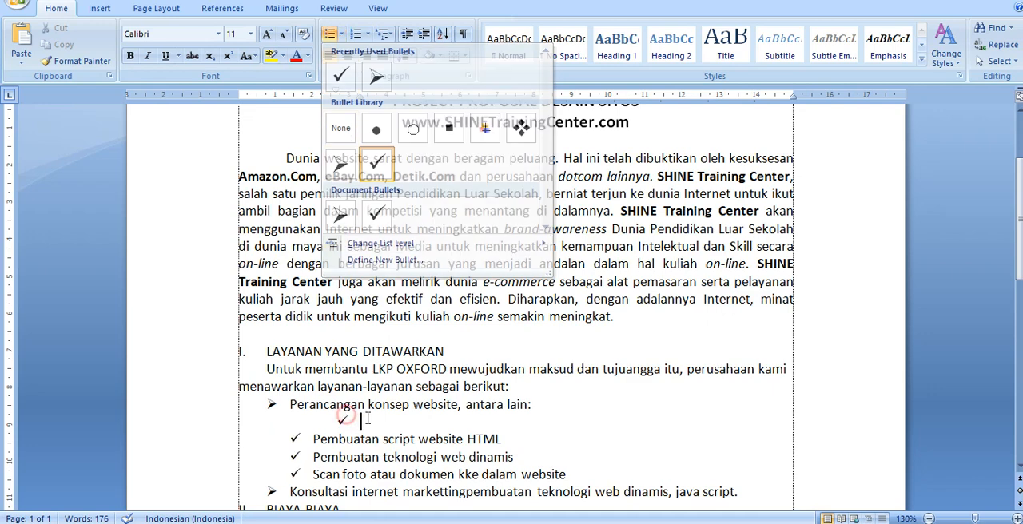
{"action": "left_click", "coordinate": [376, 214]}
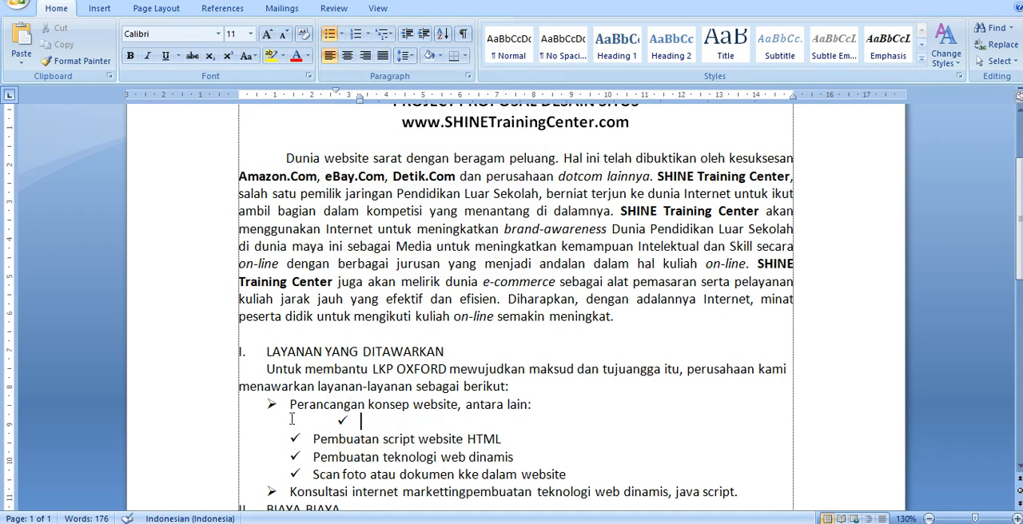
{"action": "key", "text": "Delete"}
- Insert an empty second-level check-mark bullet below the "Konsultasi internet" item
{"action": "scroll", "coordinate": [293, 419], "scroll_direction": "down", "scroll_amount": 3}
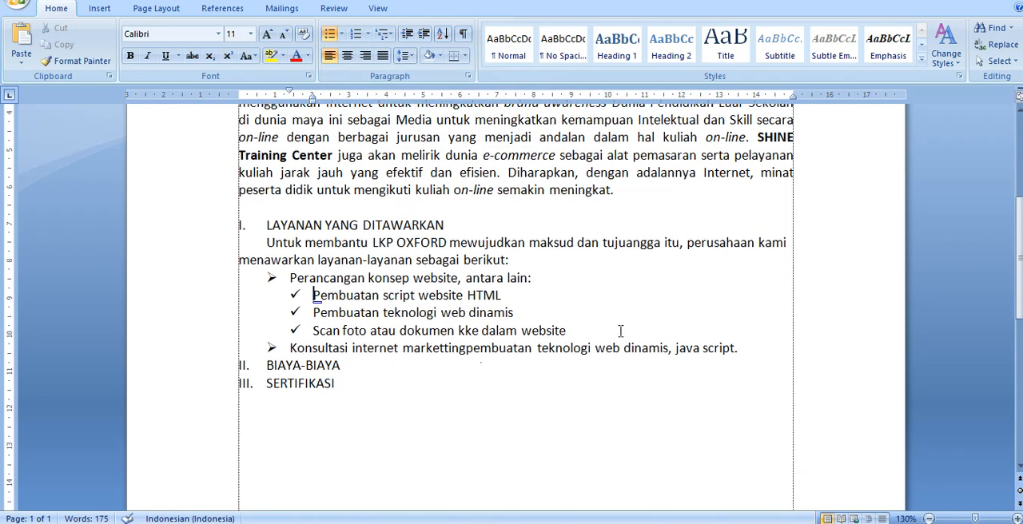
{"action": "left_click", "coordinate": [748, 349]}
{"action": "key", "text": "Return"}
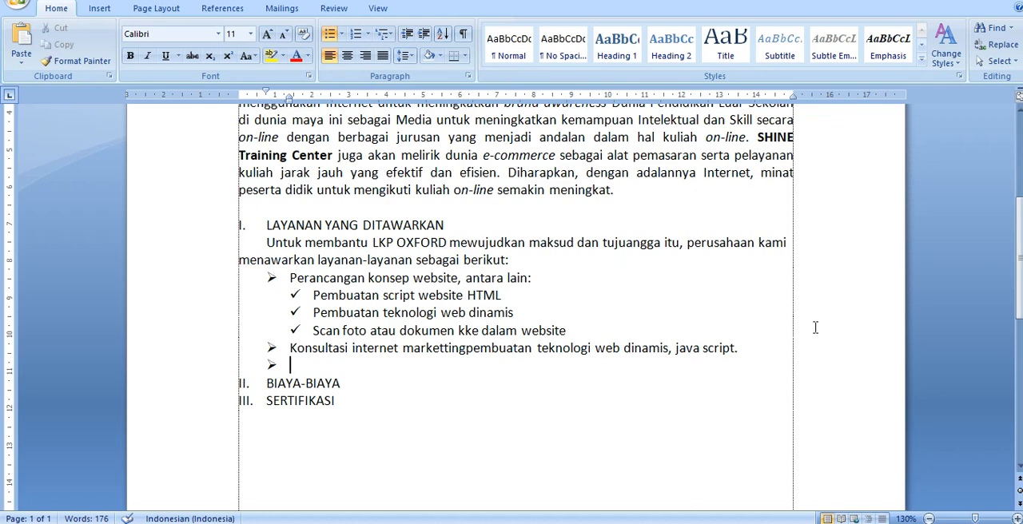
{"action": "left_click", "coordinate": [776, 350]}
{"action": "key", "text": "Delete"}
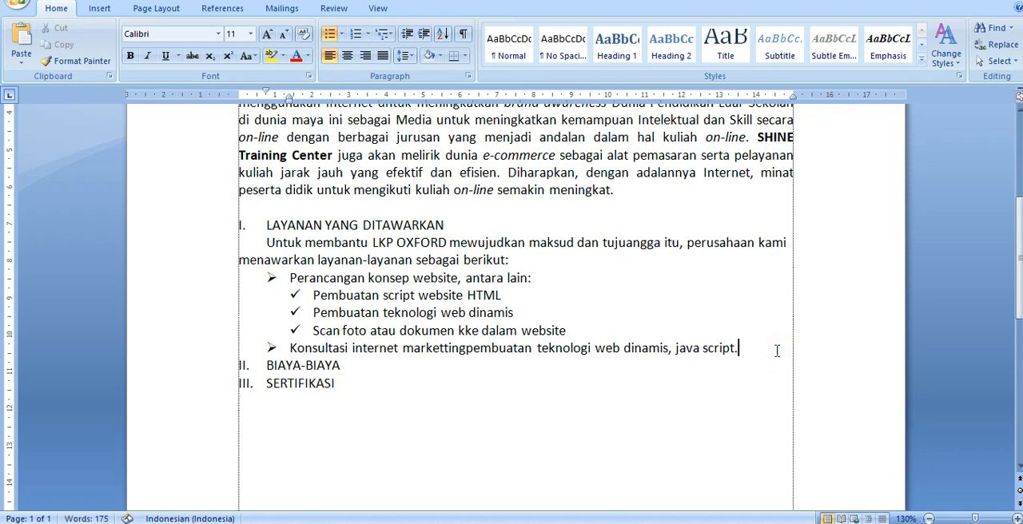
{"action": "left_click", "coordinate": [776, 350]}
{"action": "key", "text": "Return"}
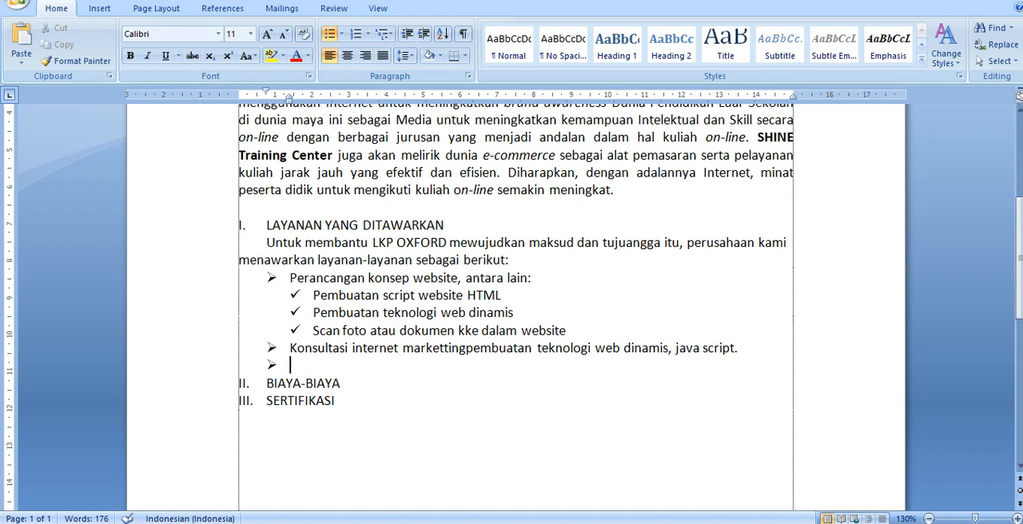
{"action": "key", "text": "Tab"}
{"action": "key", "text": "BackSpace"}
- Replace the arrowhead bullets with numbering starting at "1." and return the "Perancangan konsep website" item to its original indent
{"action": "left_click", "coordinate": [252, 282]}
{"action": "key", "text": "BackSpace"}
{"action": "type", "text": "1"}
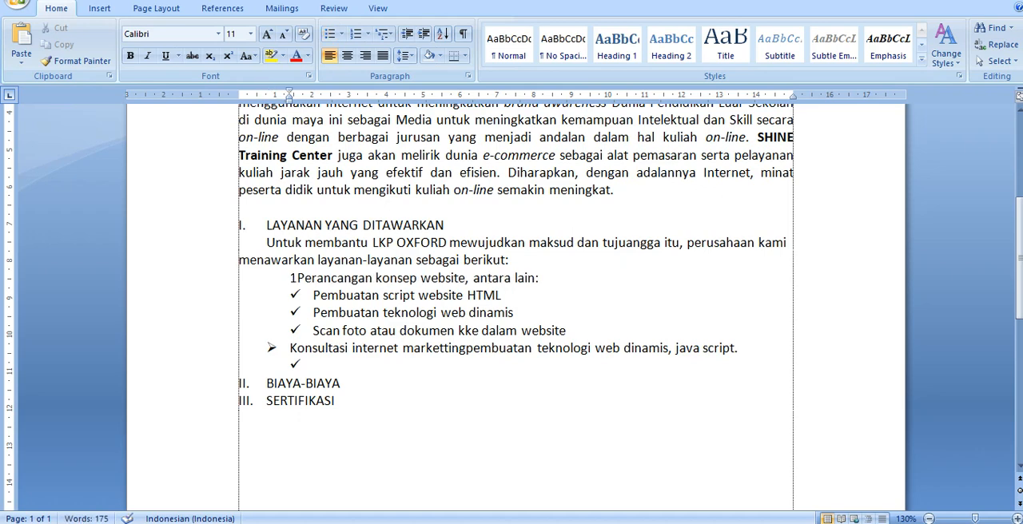
{"action": "type", "text": "."}
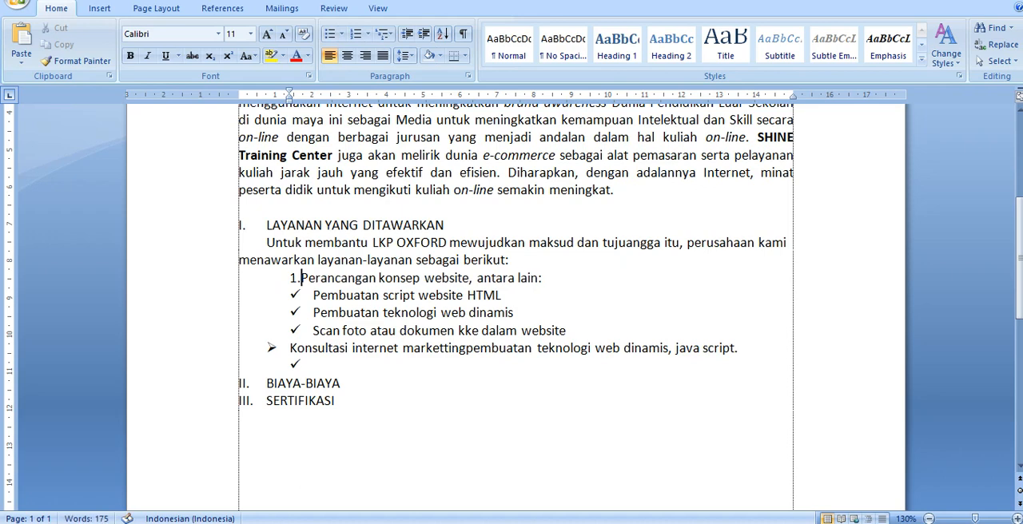
{"action": "key", "text": "space"}
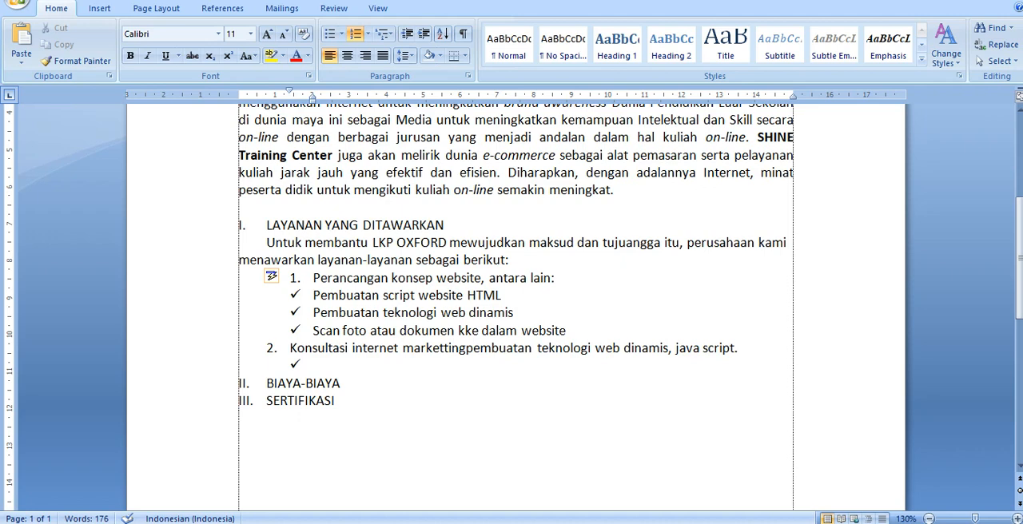
{"action": "key", "text": "shift+Tab"}
{"action": "key", "text": "shift+Tab"}
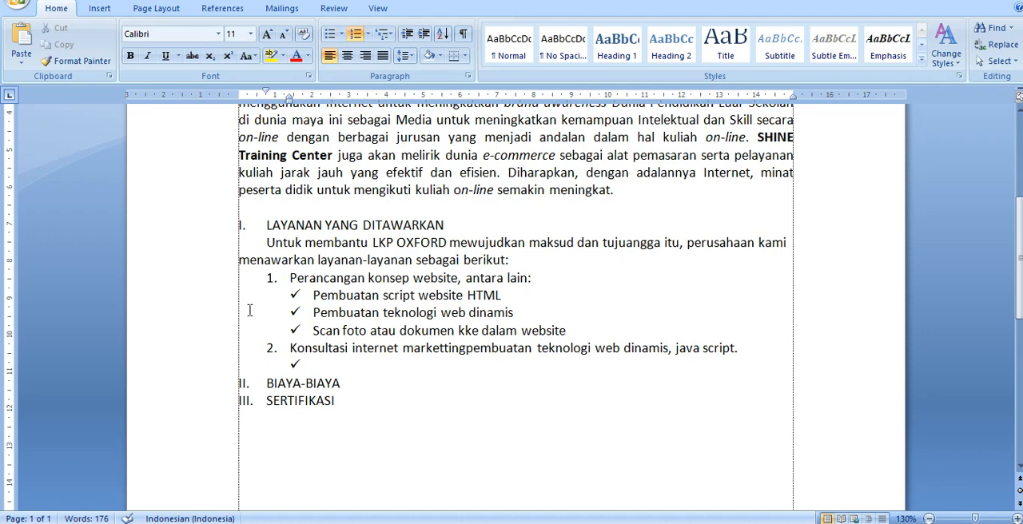
- Change the check-mark sub-bullets to solid round bullets
{"action": "key", "text": "Down"}
{"action": "left_click", "coordinate": [342, 35]}
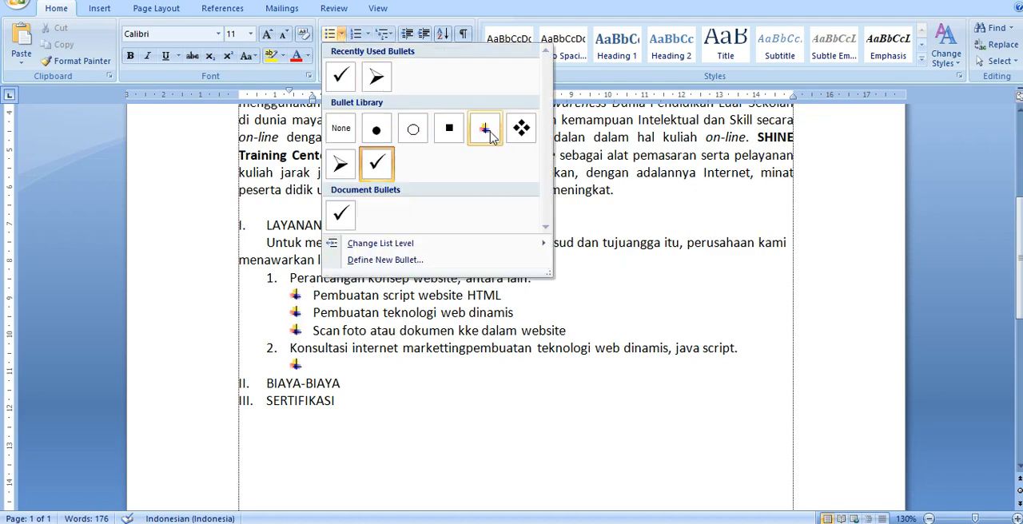
{"action": "left_click", "coordinate": [376, 130]}
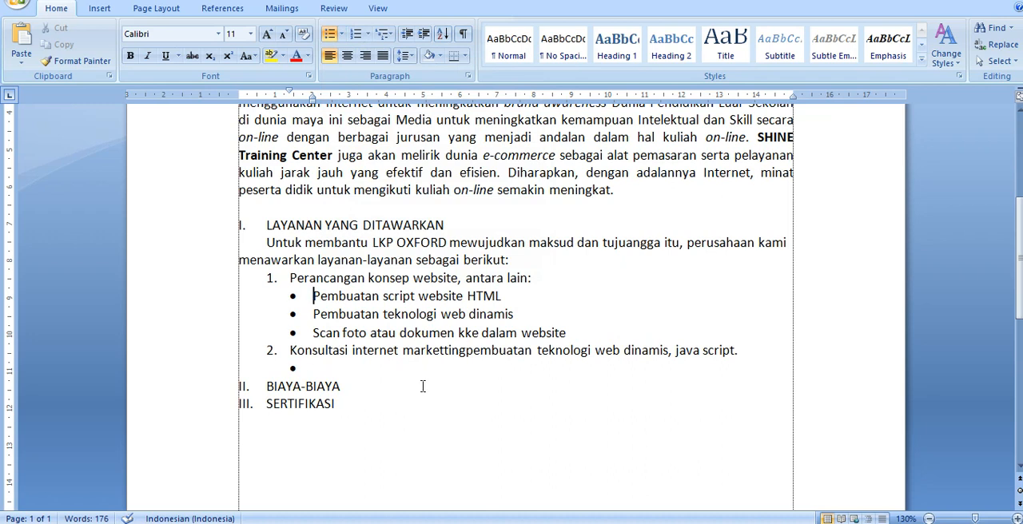
{"action": "left_click", "coordinate": [421, 387]}
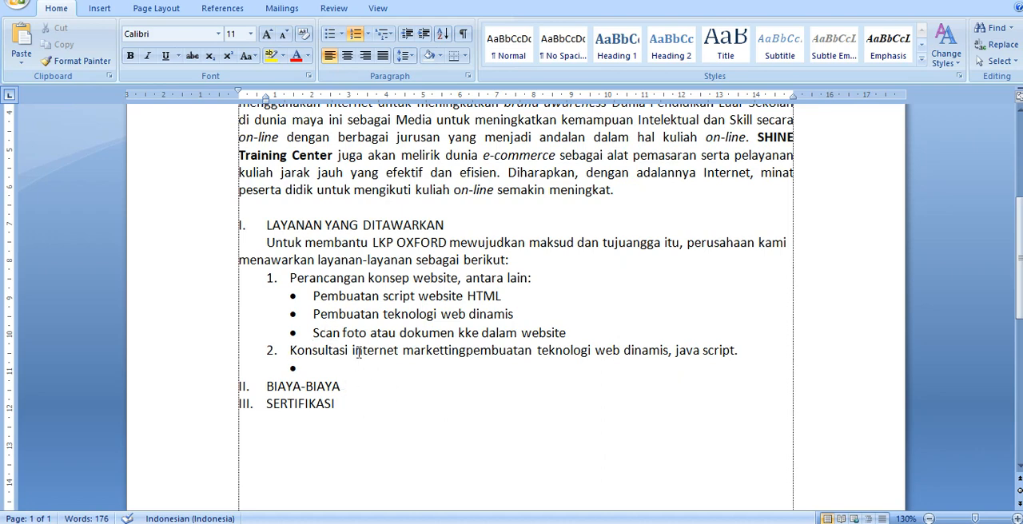
- Convert "Dunia website sarat dengan beragam" at the start of the opening paragraph to uppercase
{"action": "scroll", "coordinate": [332, 328], "scroll_direction": "up", "scroll_amount": 3}
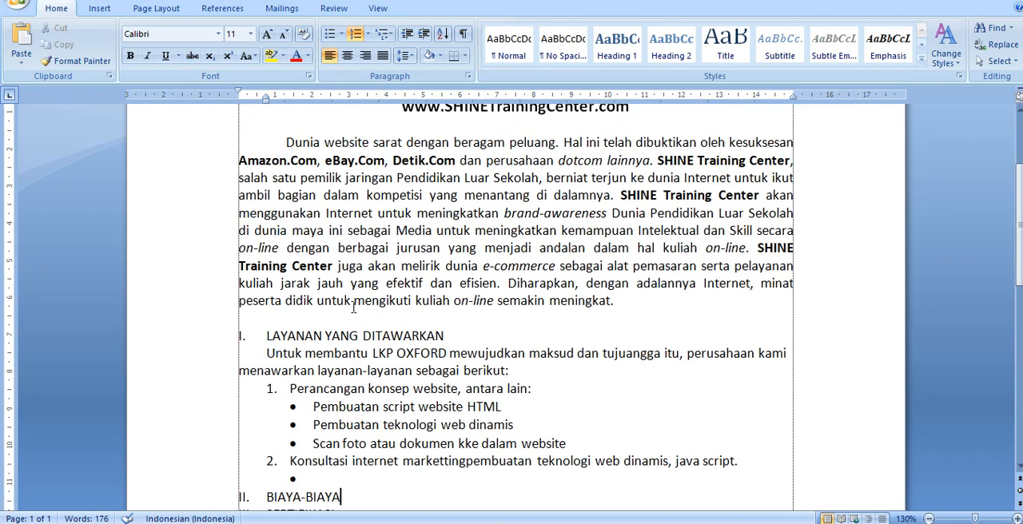
{"action": "scroll", "coordinate": [360, 289], "scroll_direction": "up", "scroll_amount": 3}
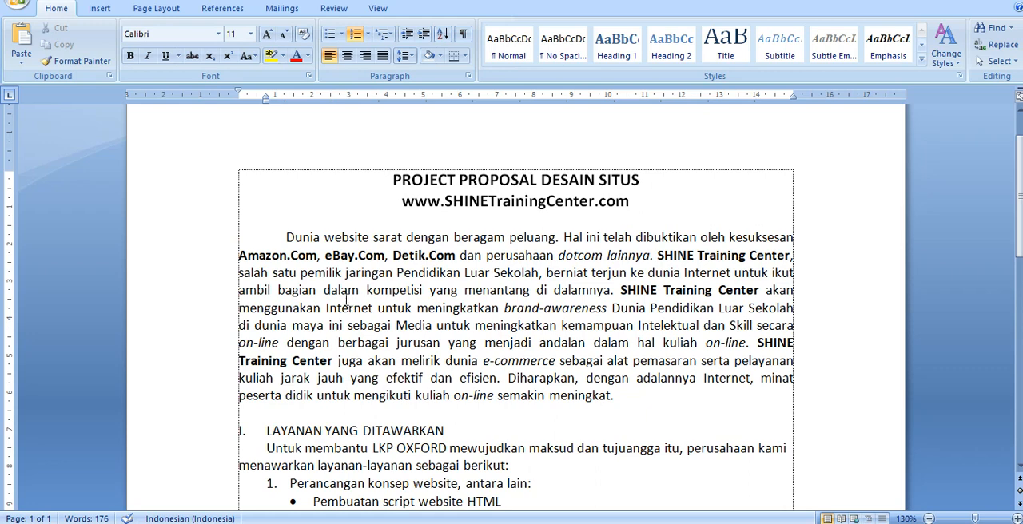
{"action": "left_click", "coordinate": [278, 237]}
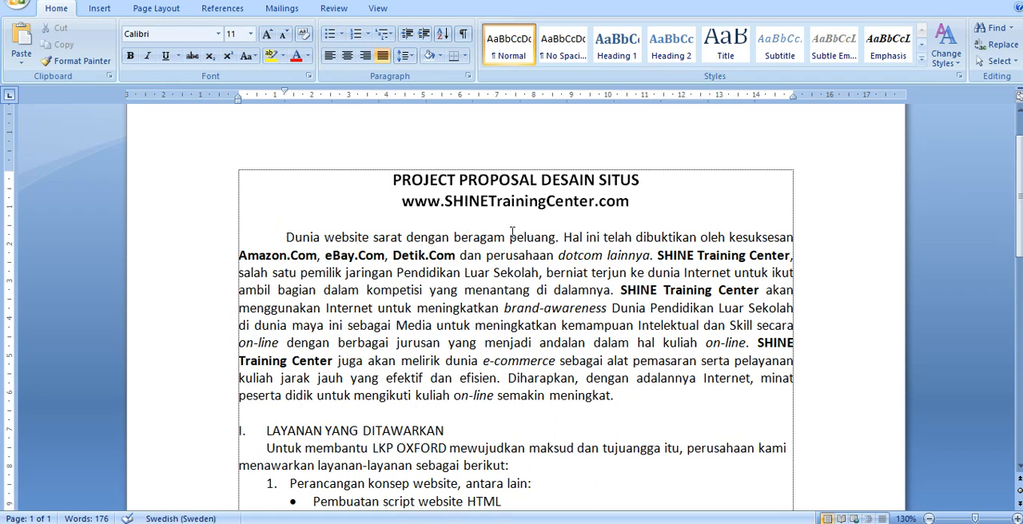
{"action": "left_click_drag", "start_coordinate": [507, 237], "coordinate": [288, 238]}
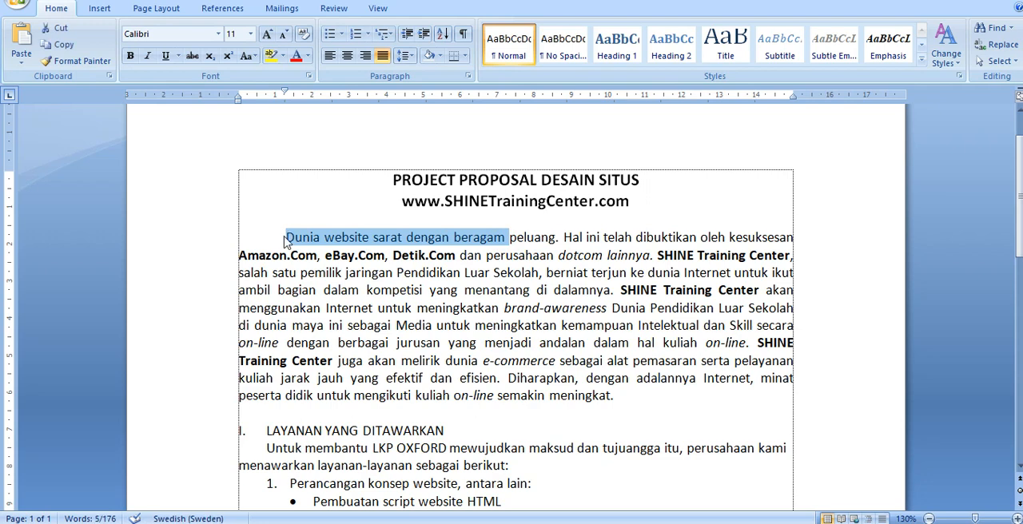
{"action": "key", "text": "shift+F3"}
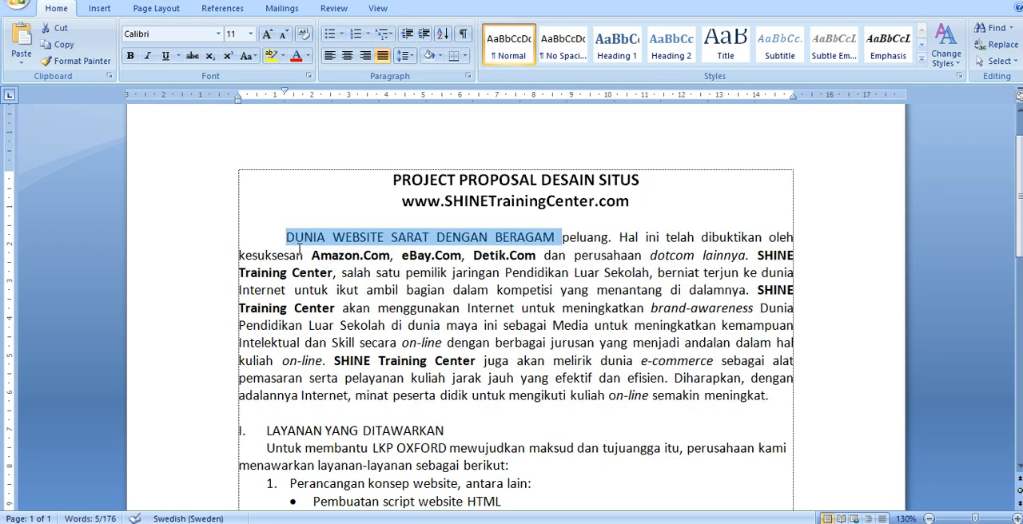
{"action": "left_click_drag", "start_coordinate": [341, 273], "coordinate": [366, 290]}
{"action": "left_click", "coordinate": [431, 307]}
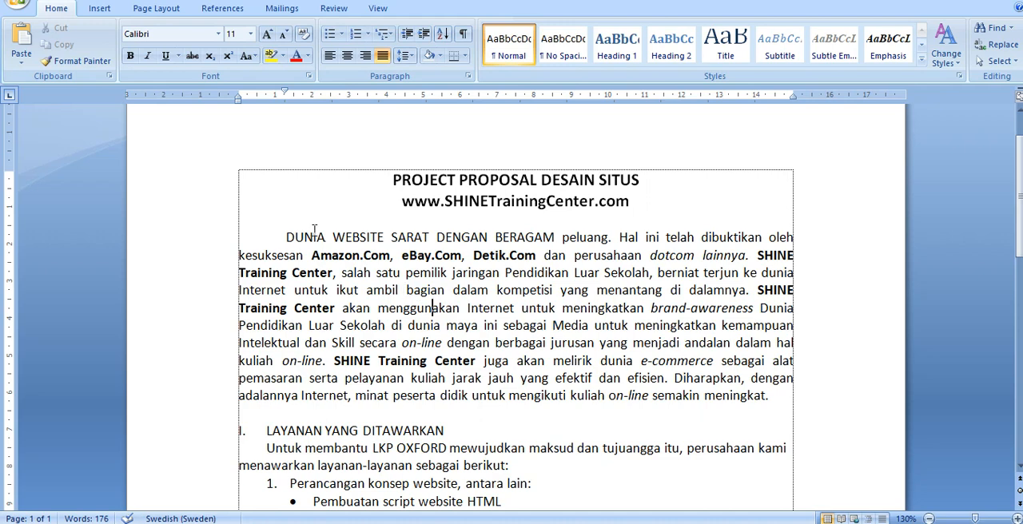
{"action": "left_click_drag", "start_coordinate": [247, 242], "coordinate": [532, 242]}
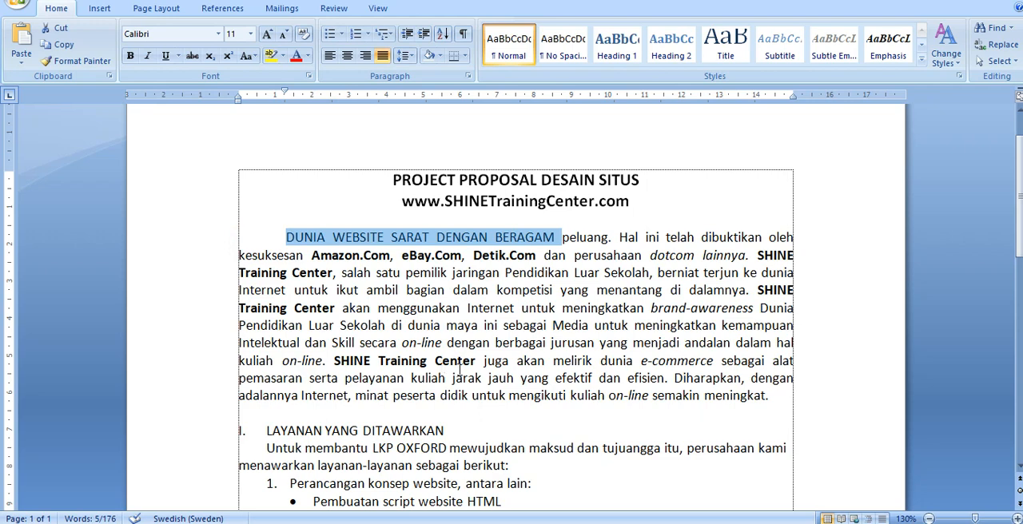
{"action": "left_click", "coordinate": [340, 274]}
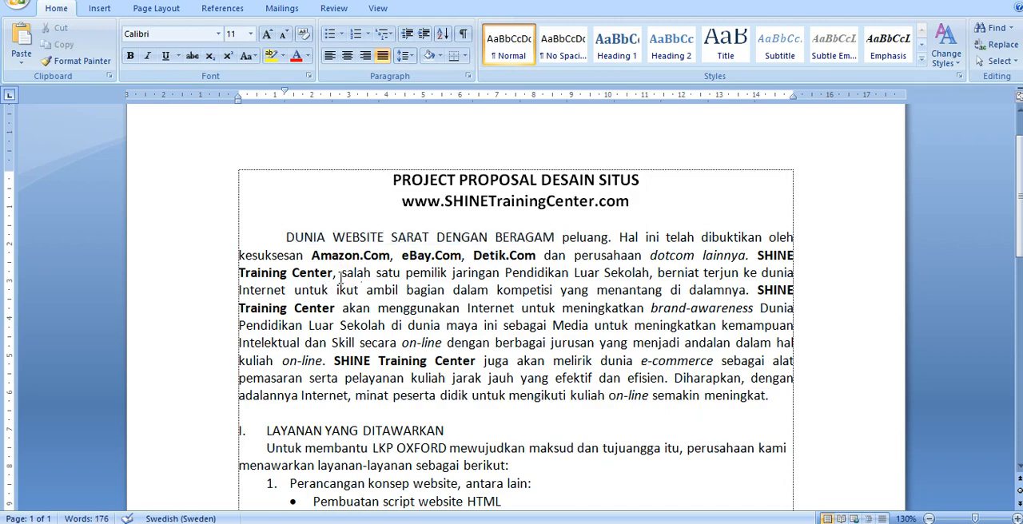
{"action": "scroll", "coordinate": [338, 310], "scroll_direction": "down", "scroll_amount": 4}
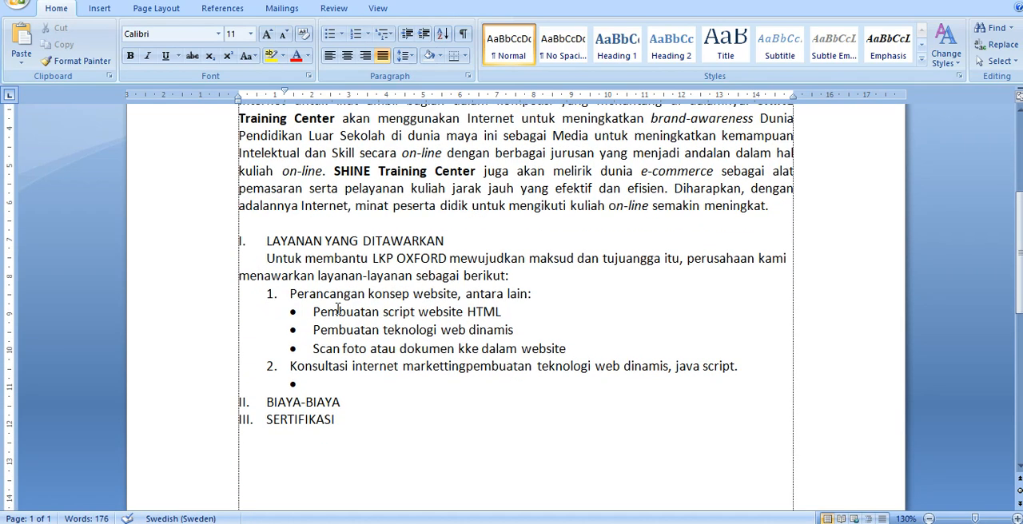
{"action": "scroll", "coordinate": [337, 310], "scroll_direction": "up", "scroll_amount": 4}
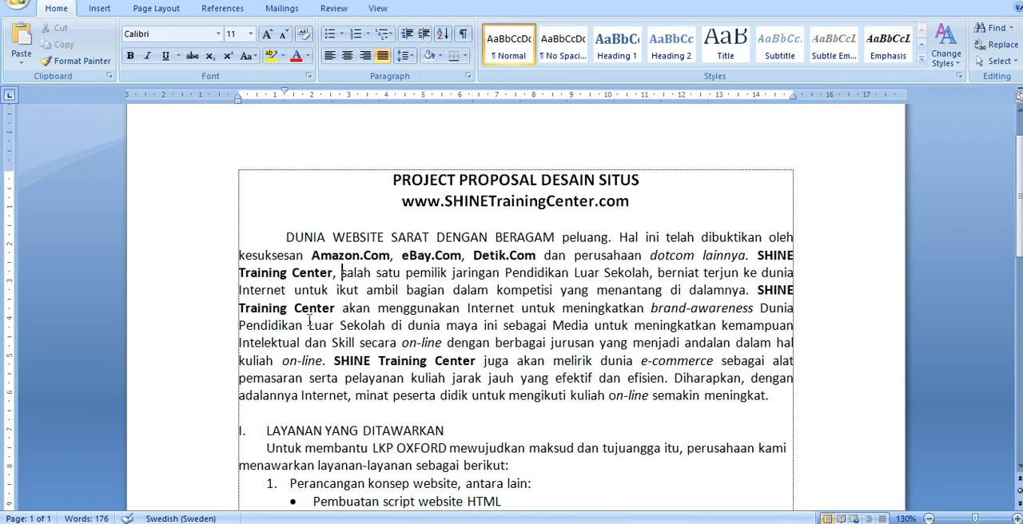
- Insert an indented, unnumbered blank line below "BIAYA-BIAYA" and justify the paragraph under "LAYANAN YANG DITAWARKAN"
{"action": "scroll", "coordinate": [309, 320], "scroll_direction": "down", "scroll_amount": 5}
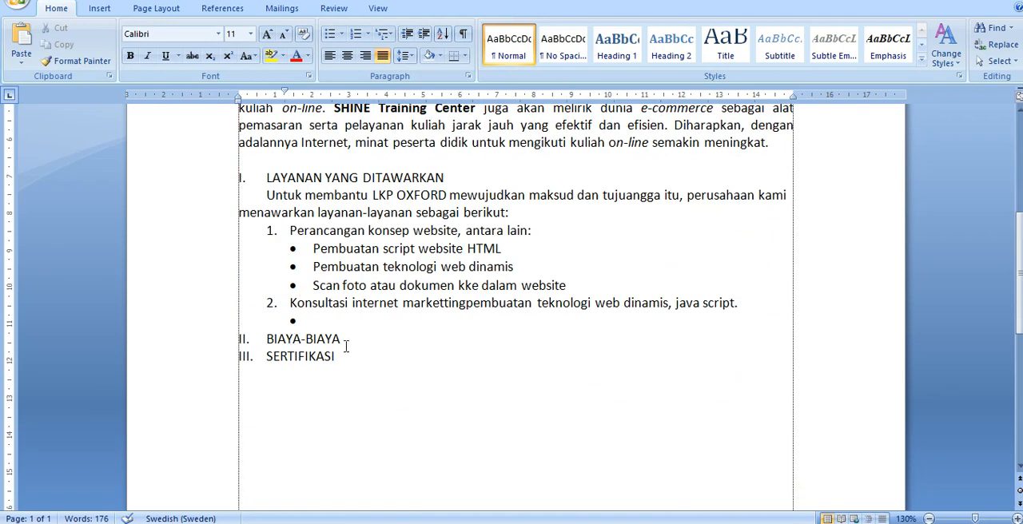
{"action": "left_click", "coordinate": [368, 340]}
{"action": "key", "text": "Return"}
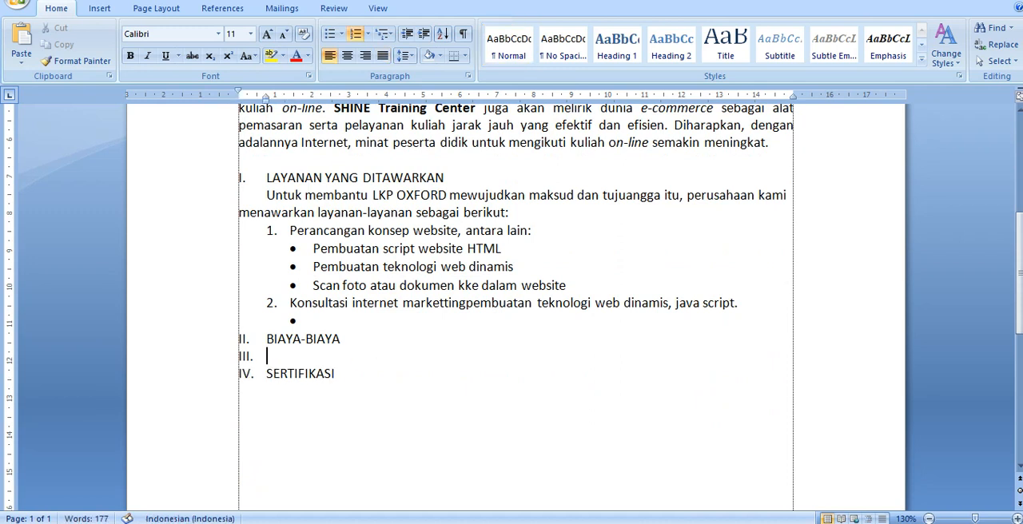
{"action": "key", "text": "BackSpace"}
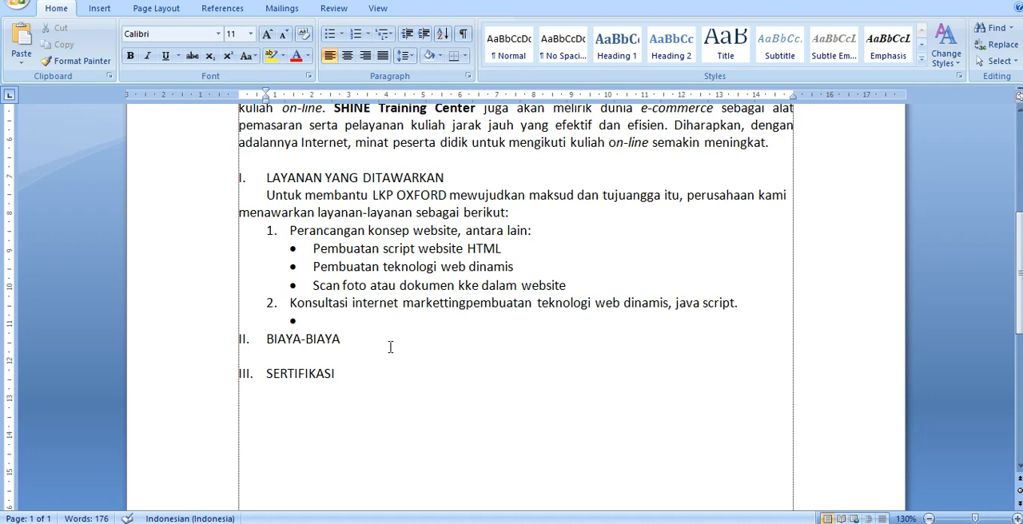
{"action": "left_click", "coordinate": [429, 211]}
- Enter the street name of the address on the blank line below "BIAYA-BIAYA"
{"action": "left_click", "coordinate": [374, 352]}
{"action": "scroll", "coordinate": [374, 352], "scroll_direction": "up", "scroll_amount": 2}
{"action": "scroll", "coordinate": [374, 353], "scroll_direction": "down", "scroll_amount": 1}
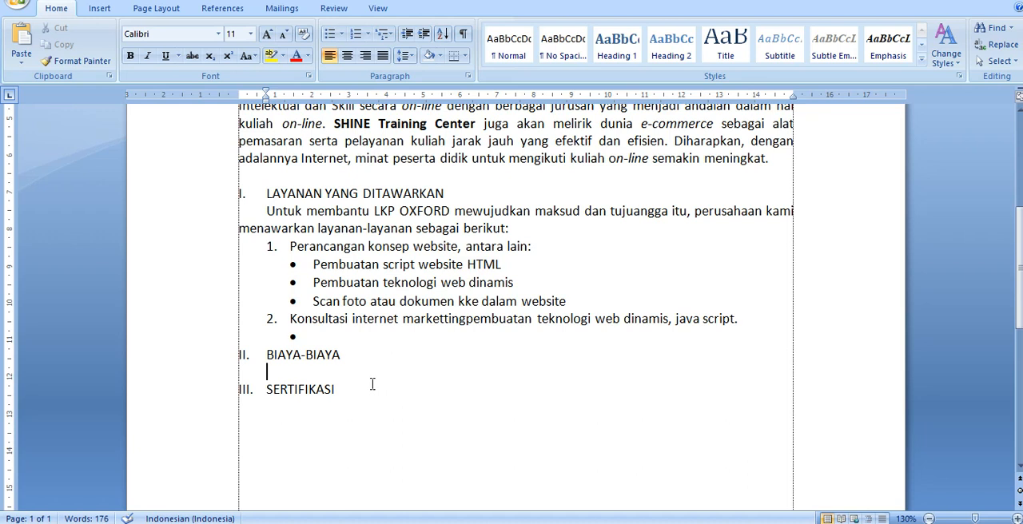
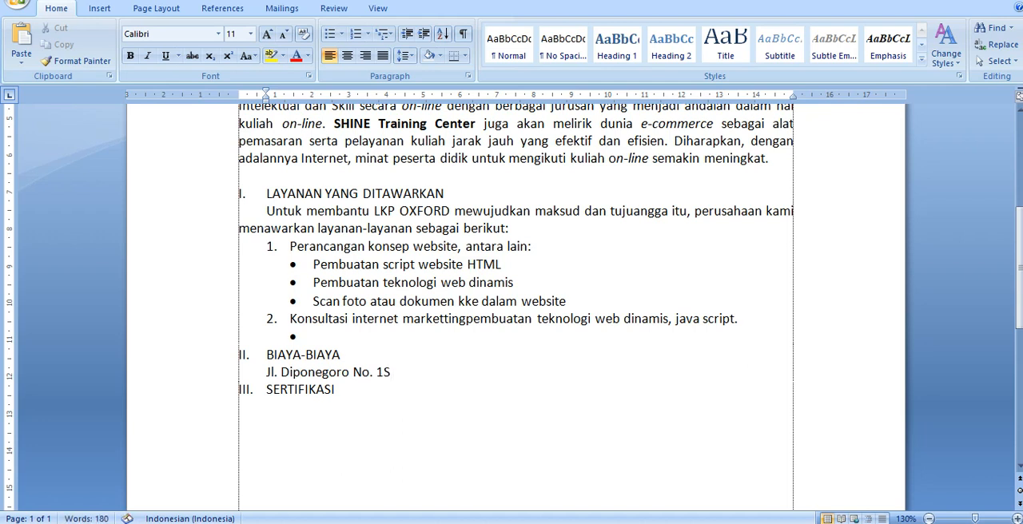
- Add the house number after the street name on the address line below "BIAYA-BIAYA"
{"action": "key", "text": "BackSpace"}
{"action": "type", "text": "A Telp."}
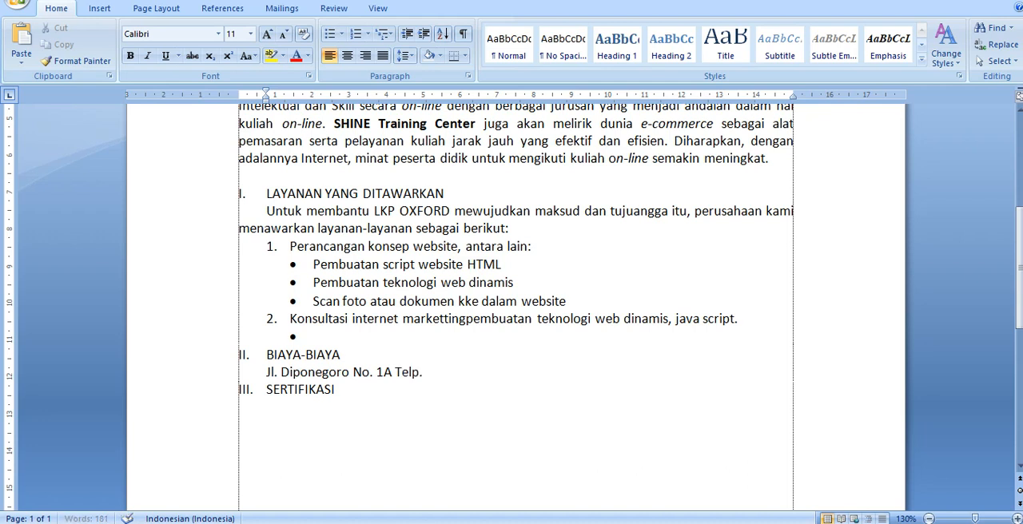
{"action": "key", "text": "BackSpace"}
{"action": "key", "text": "BackSpace"}
{"action": "key", "text": "BackSpace"}
{"action": "key", "text": "BackSpace"}
{"action": "key", "text": "BackSpace"}
- Insert a plus-minus sign (±) at the end of the address line from the full symbol set, with Adobe Devanagari as the symbol font
{"action": "left_click", "coordinate": [98, 9]}
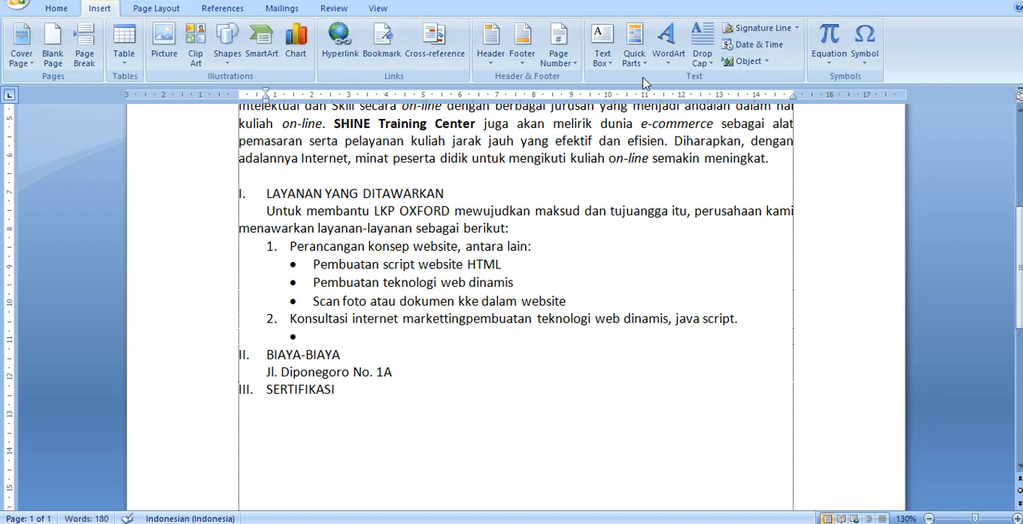
{"action": "left_click", "coordinate": [865, 58]}
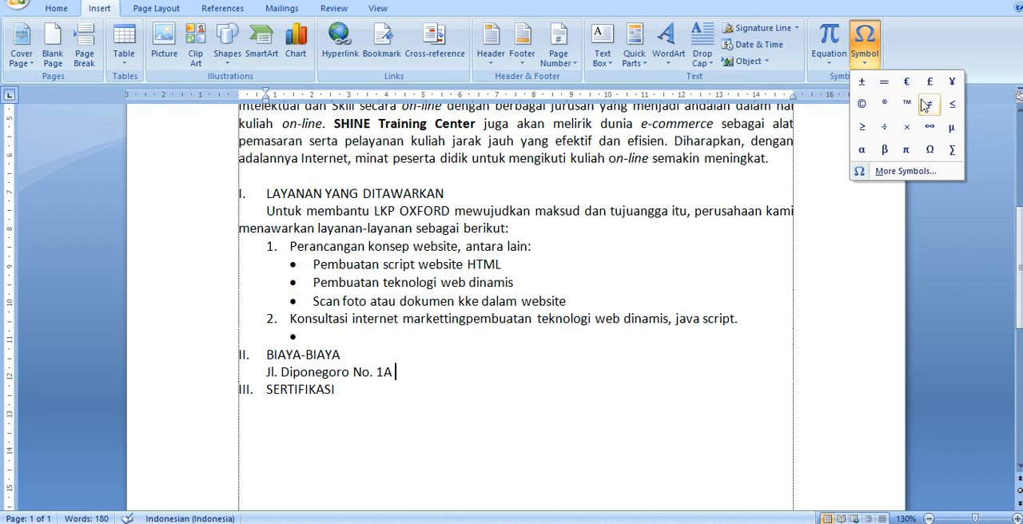
{"action": "left_click", "coordinate": [905, 172]}
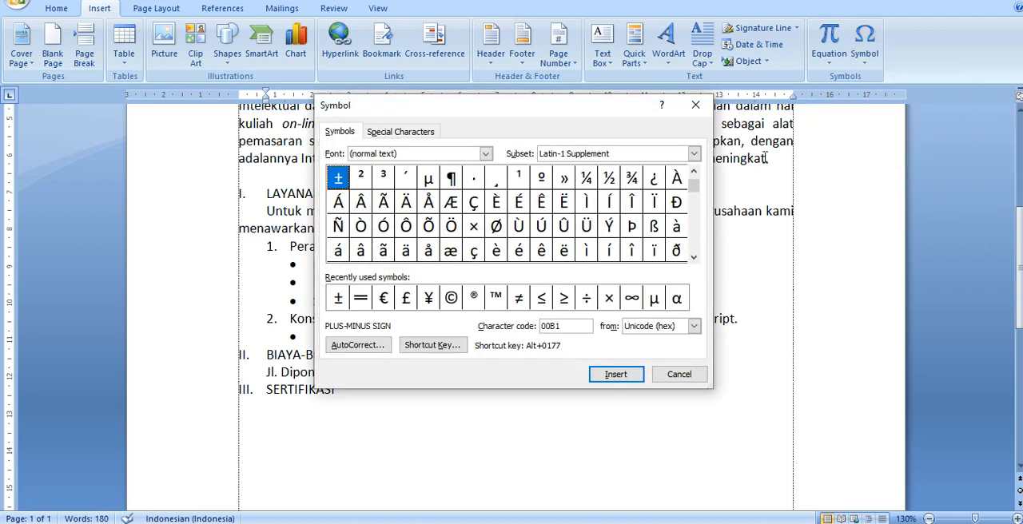
{"action": "left_click", "coordinate": [339, 133]}
{"action": "left_click", "coordinate": [487, 154]}
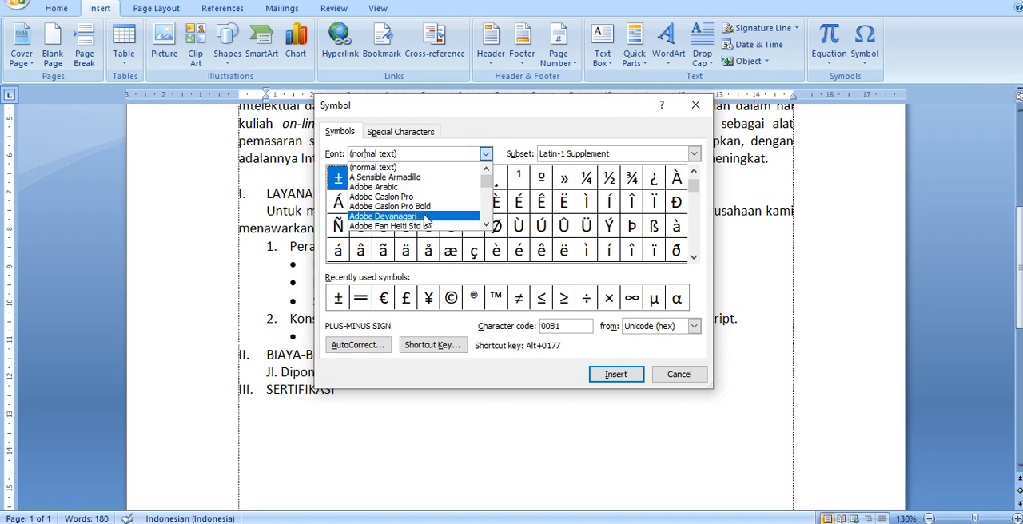
{"action": "left_click", "coordinate": [412, 216]}
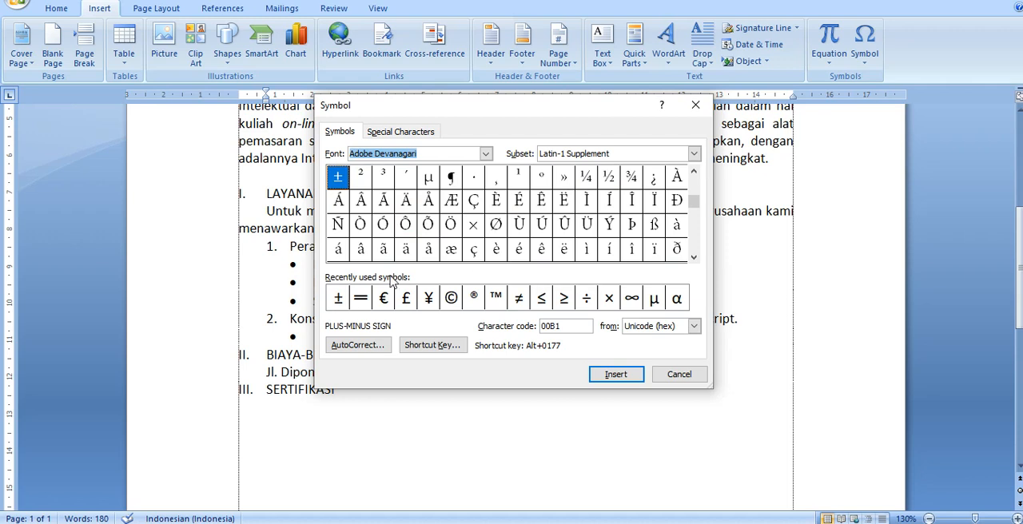
{"action": "left_click", "coordinate": [337, 303]}
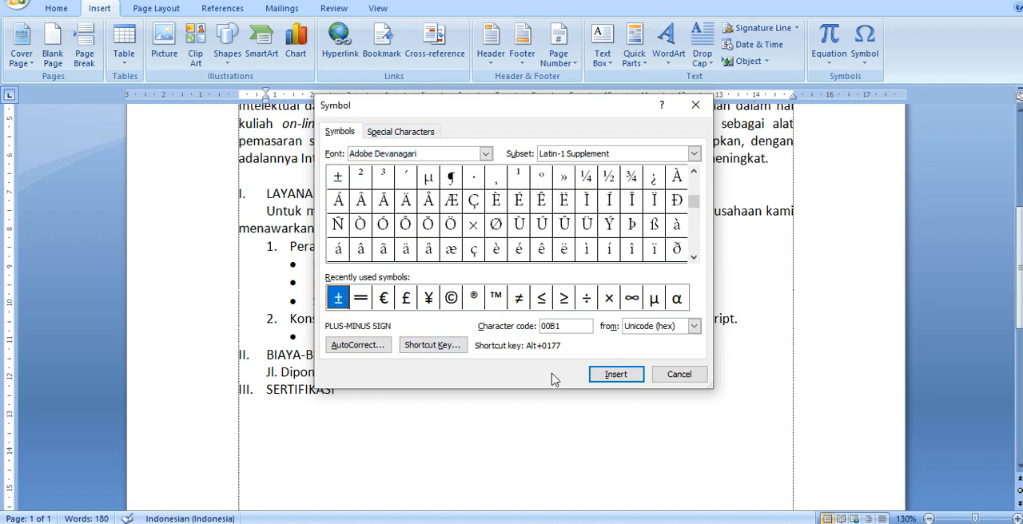
{"action": "left_click", "coordinate": [608, 378]}
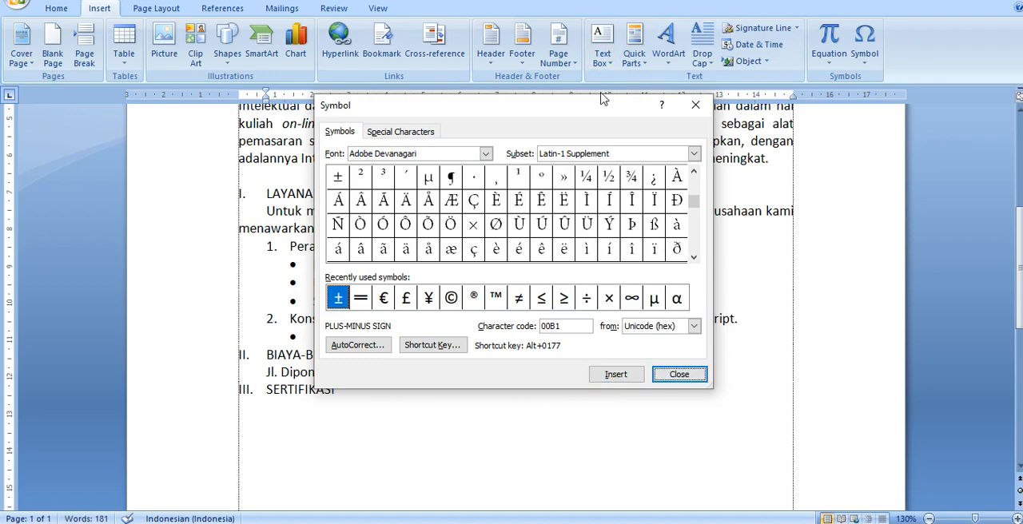
- Insert a second plus-minus sign at the end of the address line and close the Symbol dialog
{"action": "left_click_drag", "start_coordinate": [605, 108], "coordinate": [703, 64]}
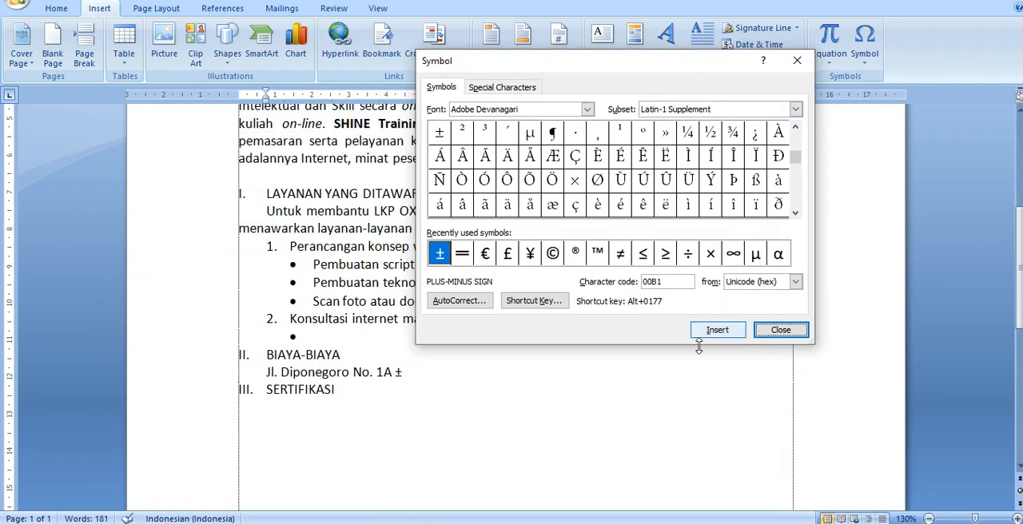
{"action": "left_click", "coordinate": [722, 333]}
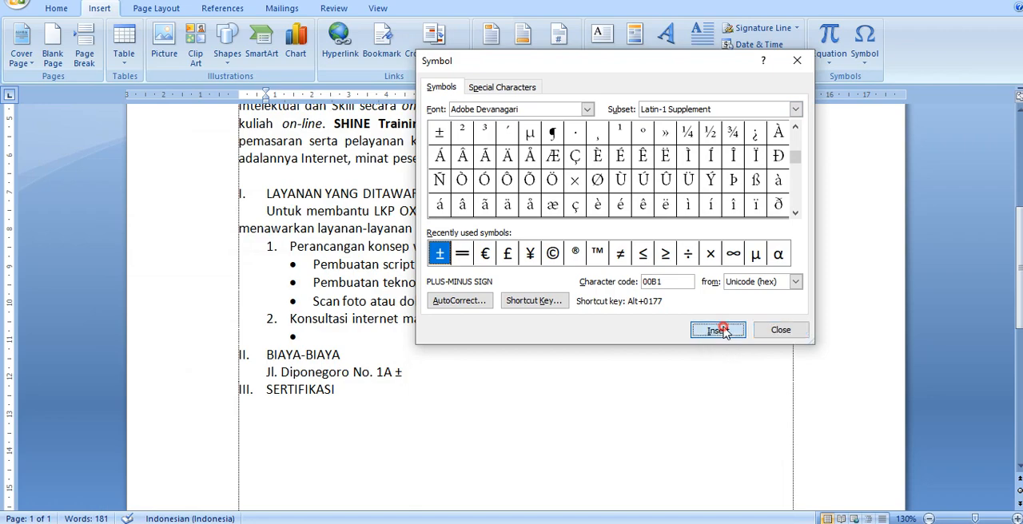
{"action": "left_click", "coordinate": [780, 330]}
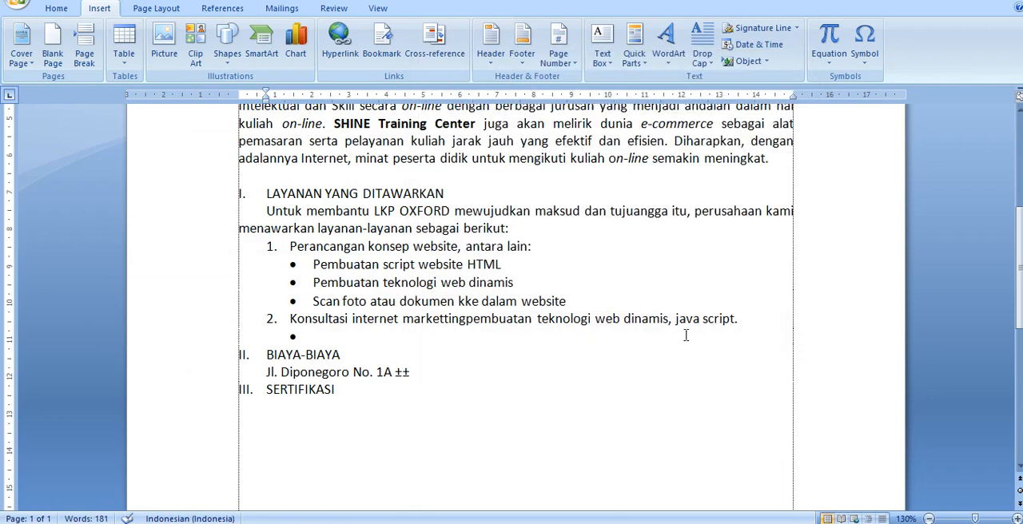
- Delete the duplicate plus-minus sign from the end of the address line
{"action": "scroll", "coordinate": [697, 298], "scroll_direction": "up", "scroll_amount": 3}
{"action": "scroll", "coordinate": [697, 298], "scroll_direction": "down", "scroll_amount": 2}
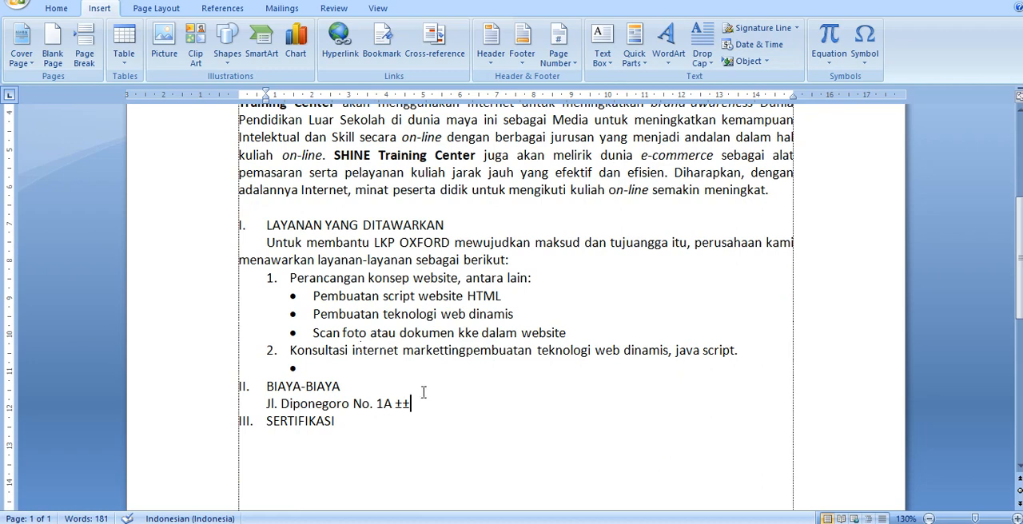
{"action": "left_click", "coordinate": [423, 408]}
{"action": "key", "text": "BackSpace"}
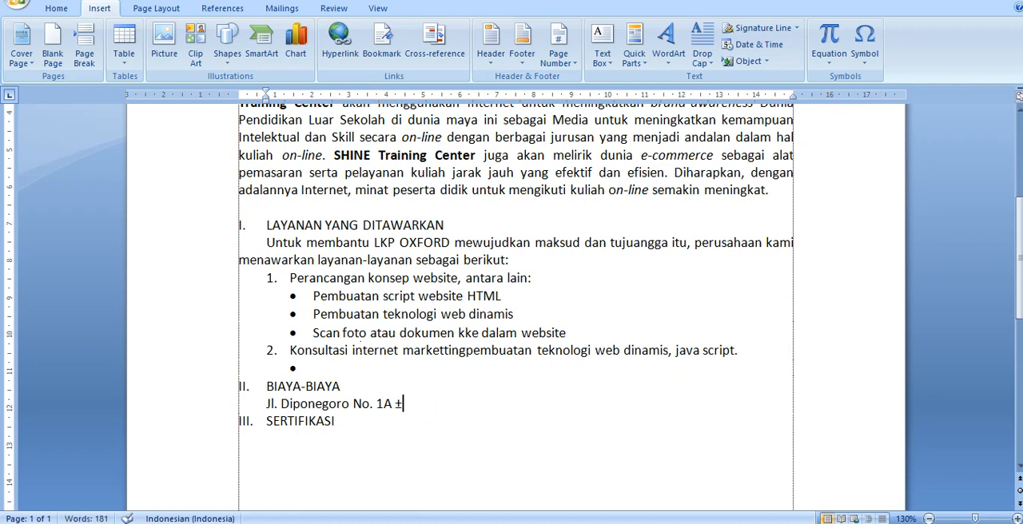